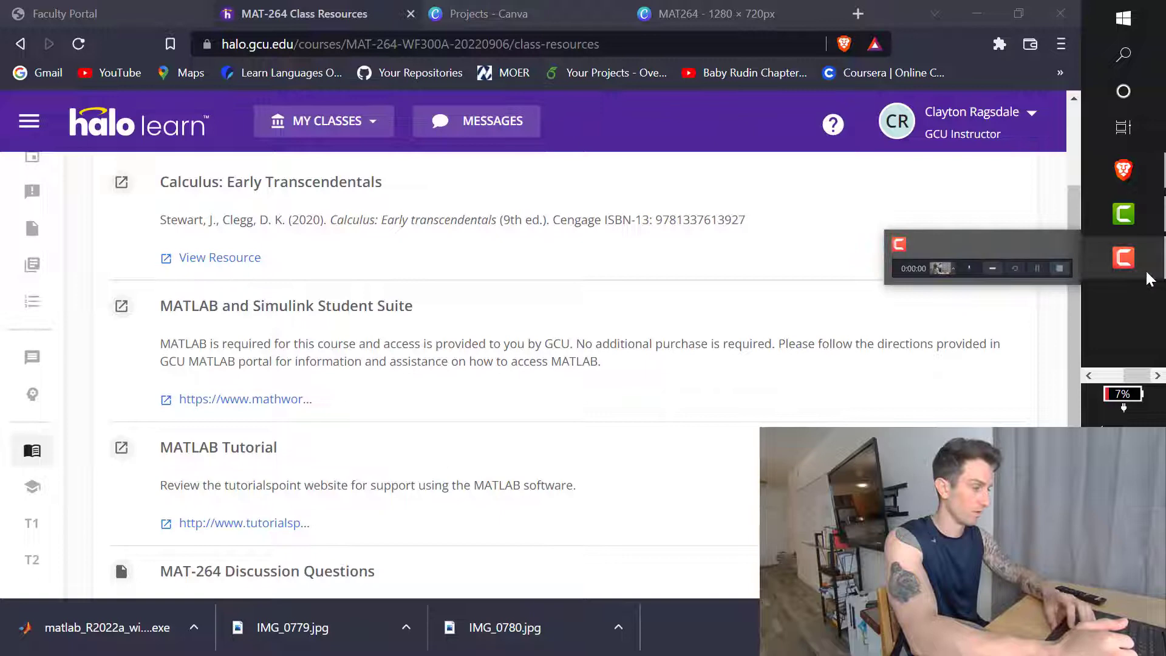
# Step: Open MAT-264-TR700A from My Classes and view its Class Resources listing the MATLAB and Simulink Student Suite
pyautogui.scroll(3, 32, 249)
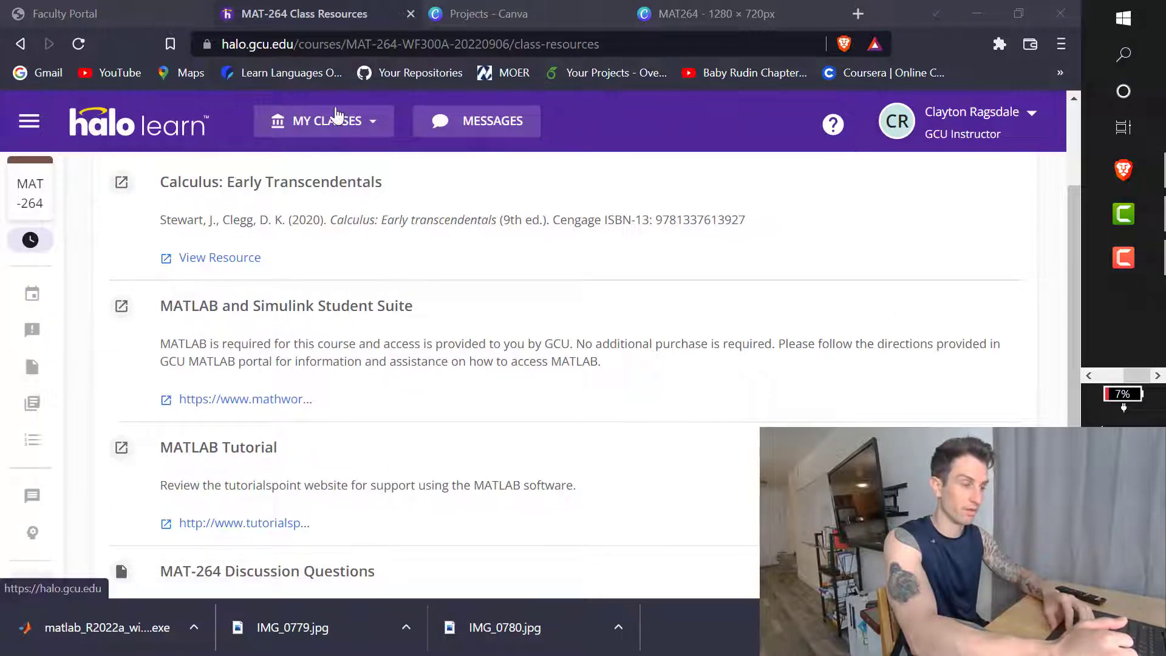
pyautogui.click(327, 123)
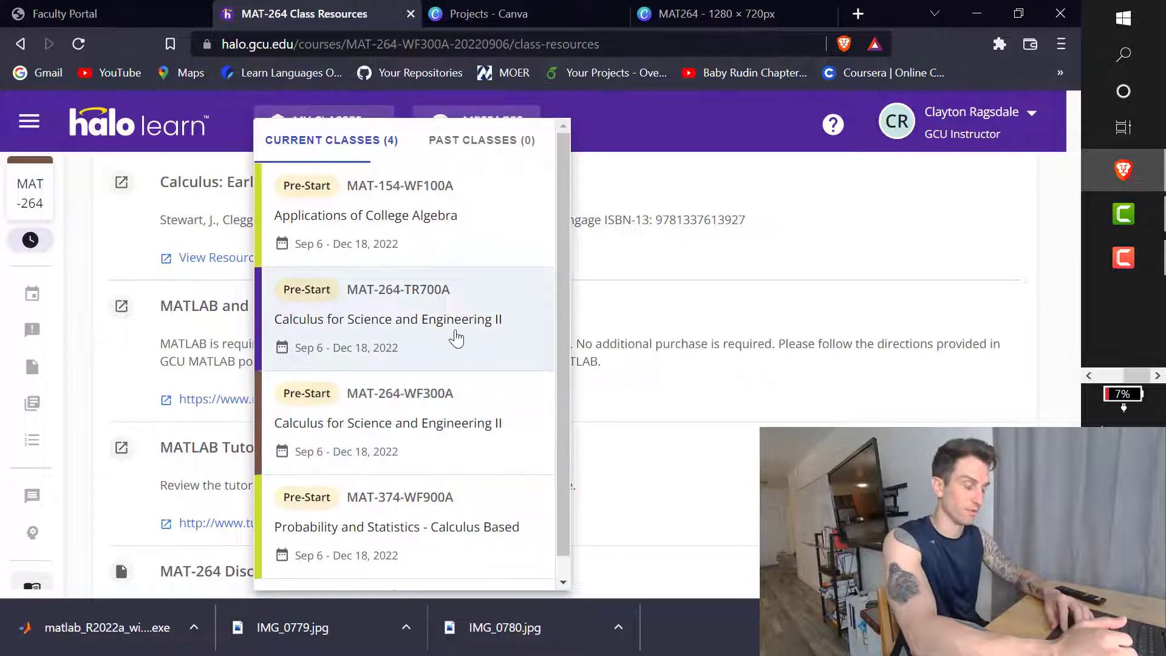
pyautogui.click(456, 338)
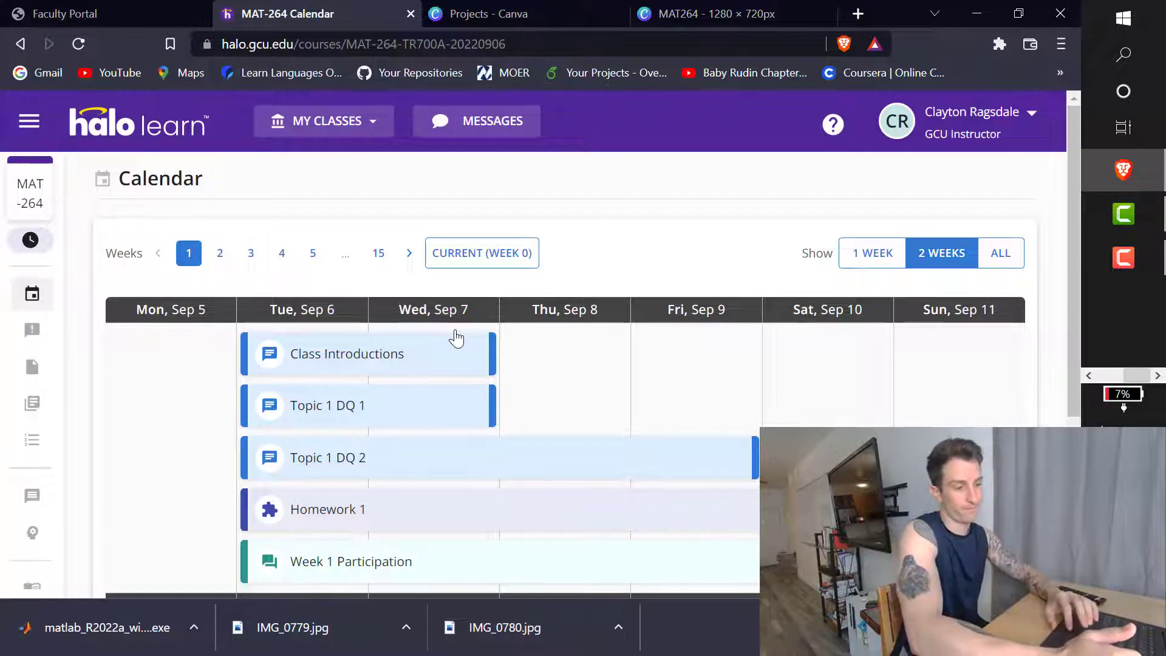
pyautogui.scroll(-1, 159, 448)
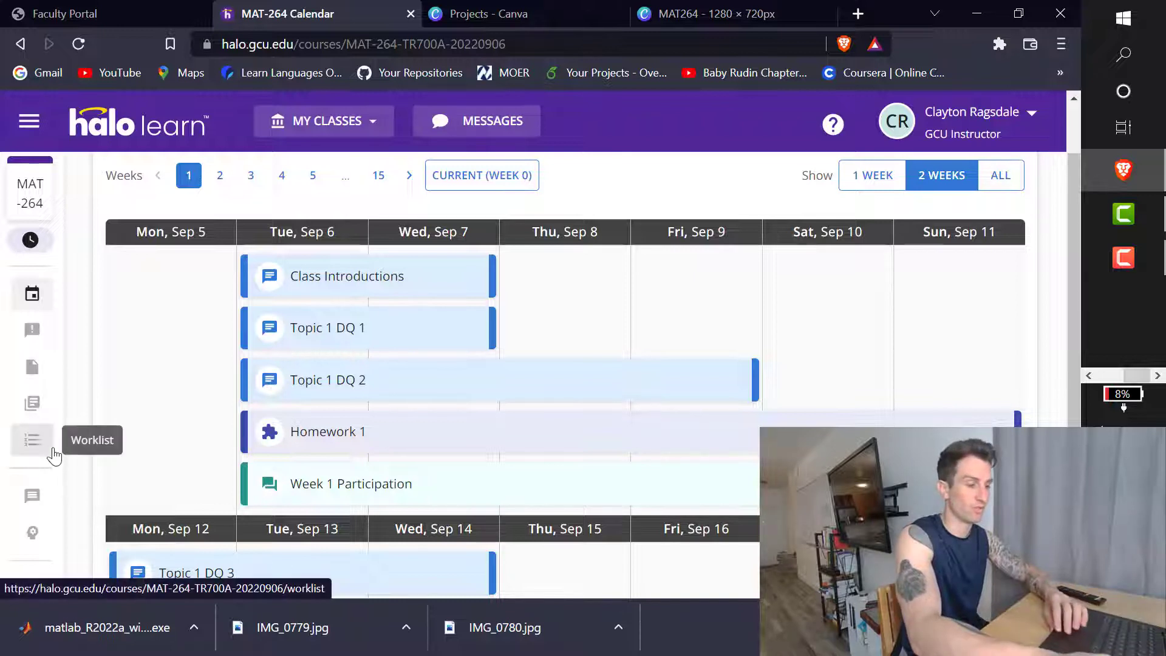
pyautogui.scroll(-3, 54, 447)
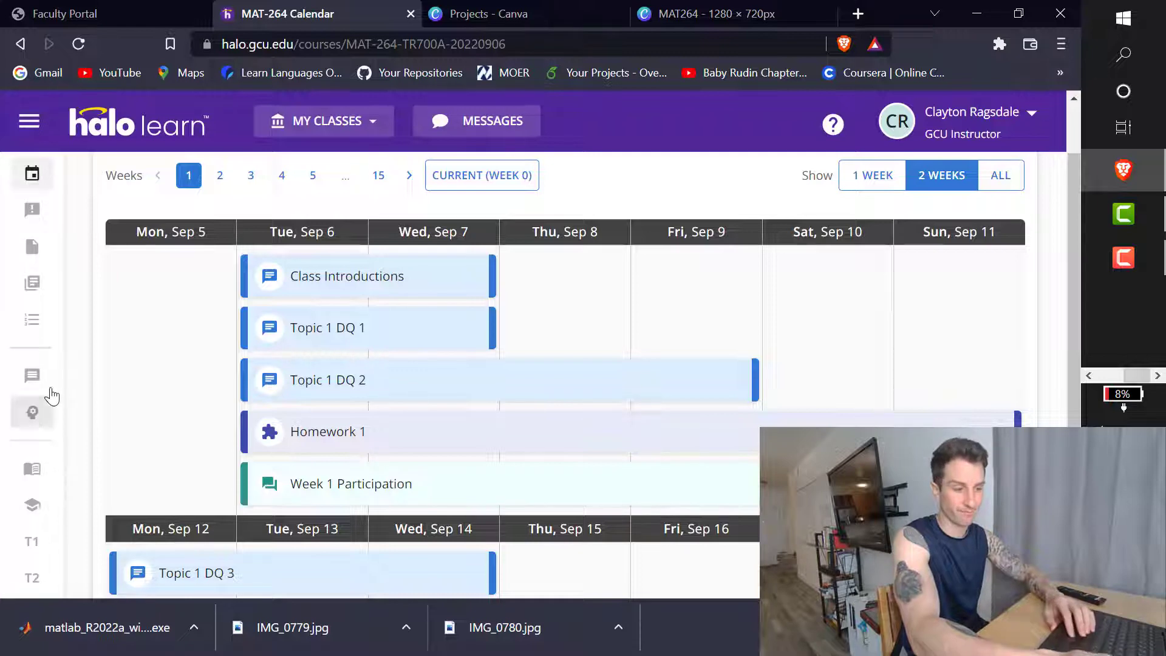
pyautogui.click(33, 471)
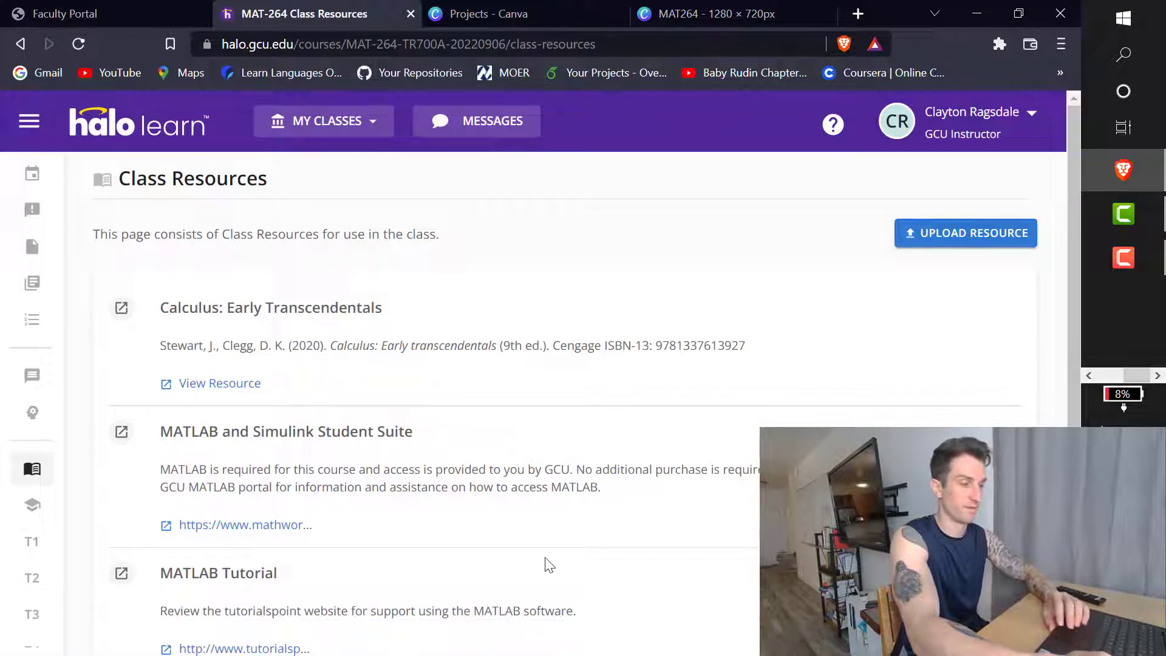
pyautogui.scroll(-1, 550, 565)
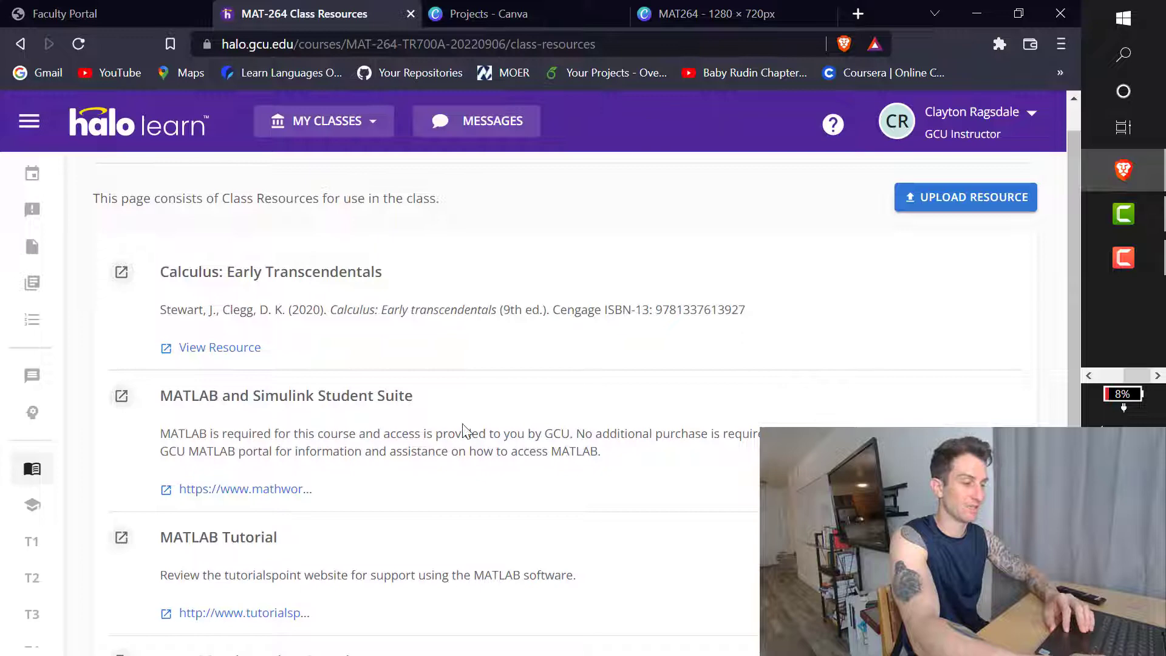
# Step: Follow the GCU MathWorks portal link and sign in to reach the License Center
pyautogui.click(258, 493)
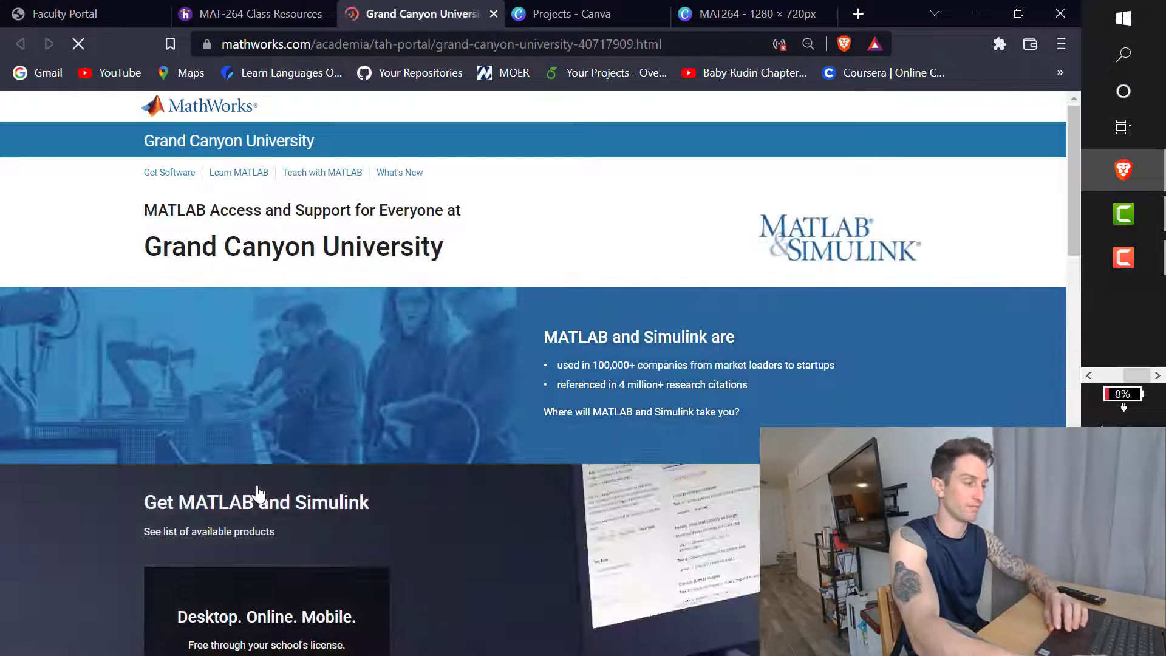
pyautogui.scroll(-3, 258, 493)
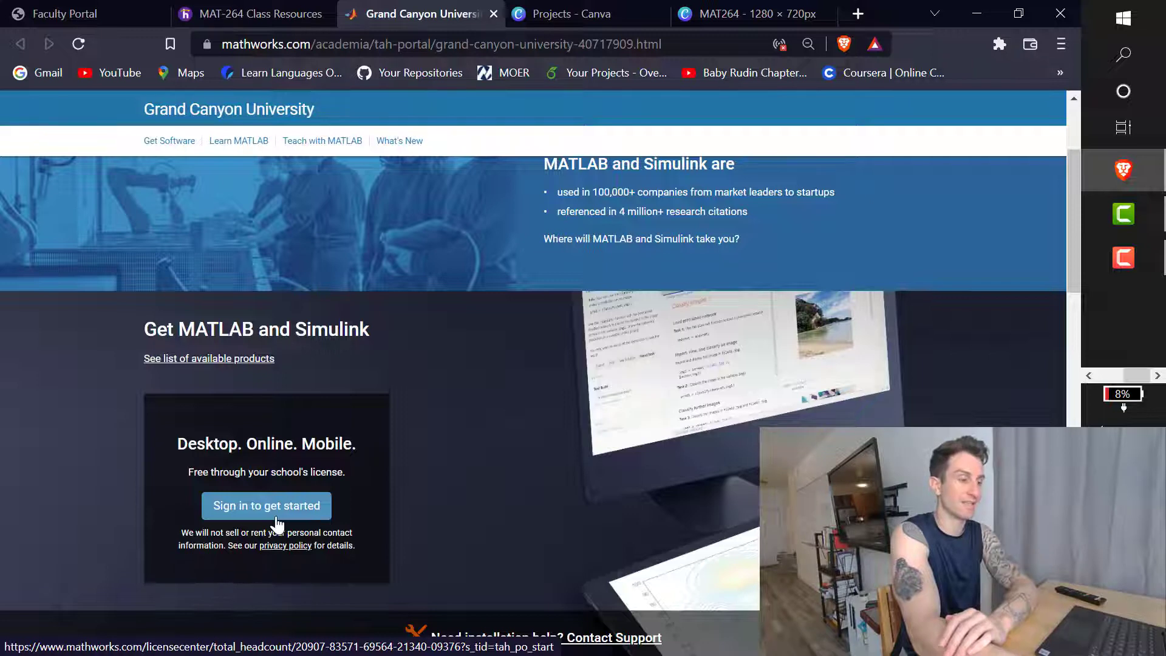
pyautogui.click(276, 517)
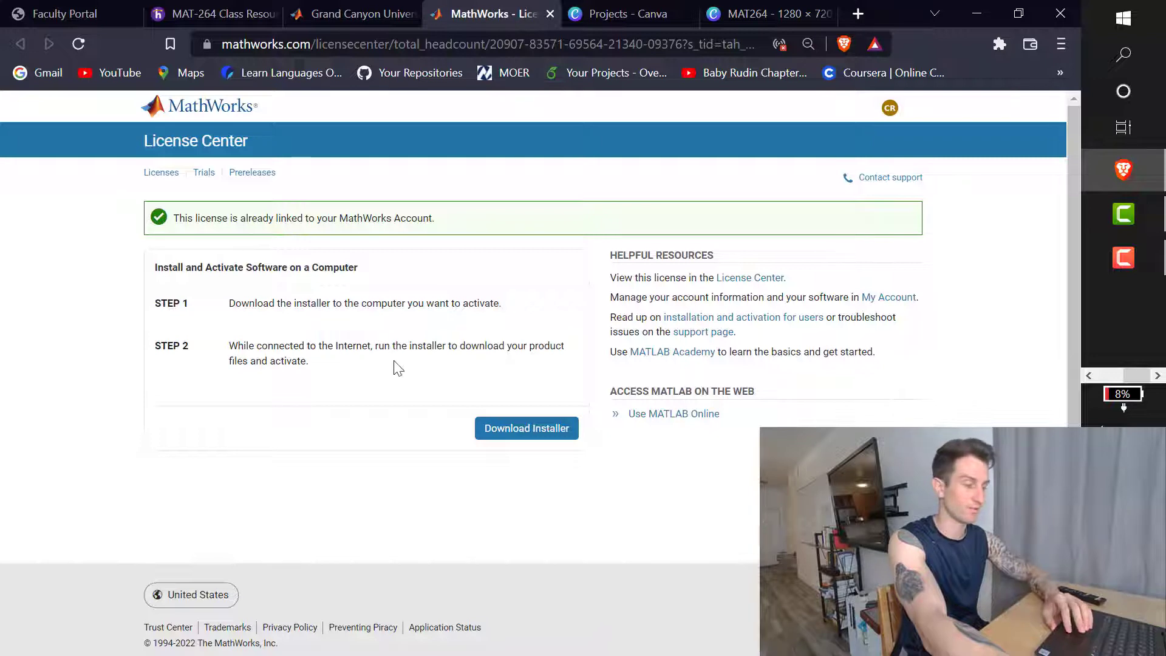
# Step: Download the MATLAB R2022a Windows installer into Downloads and open it
pyautogui.click(519, 430)
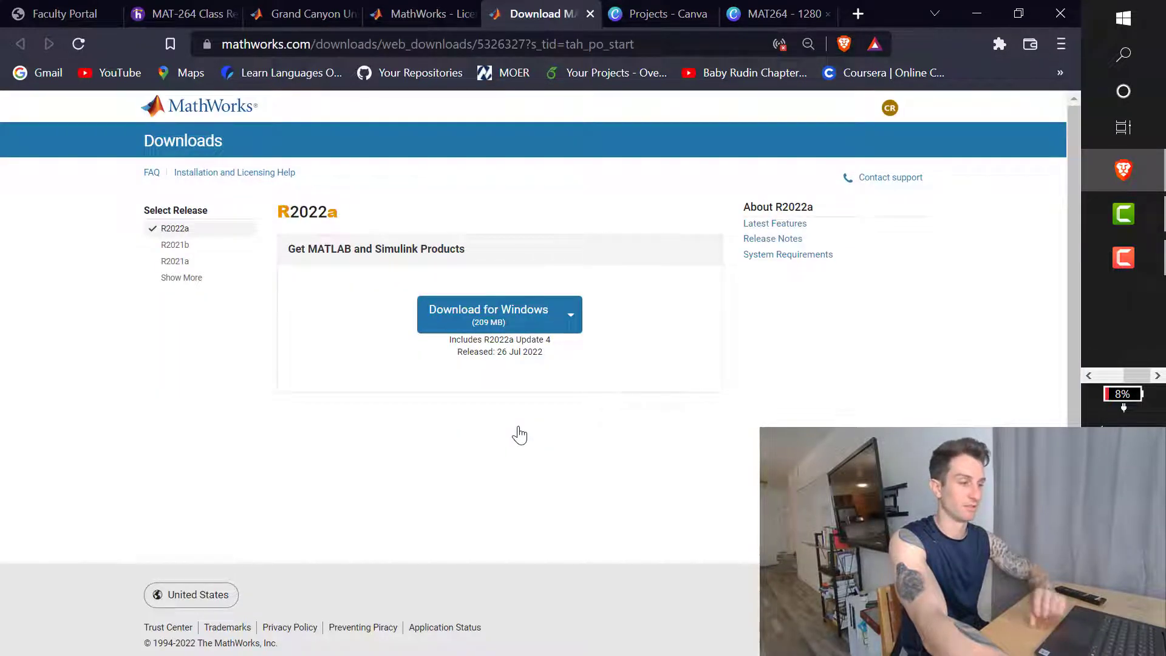
pyautogui.click(542, 314)
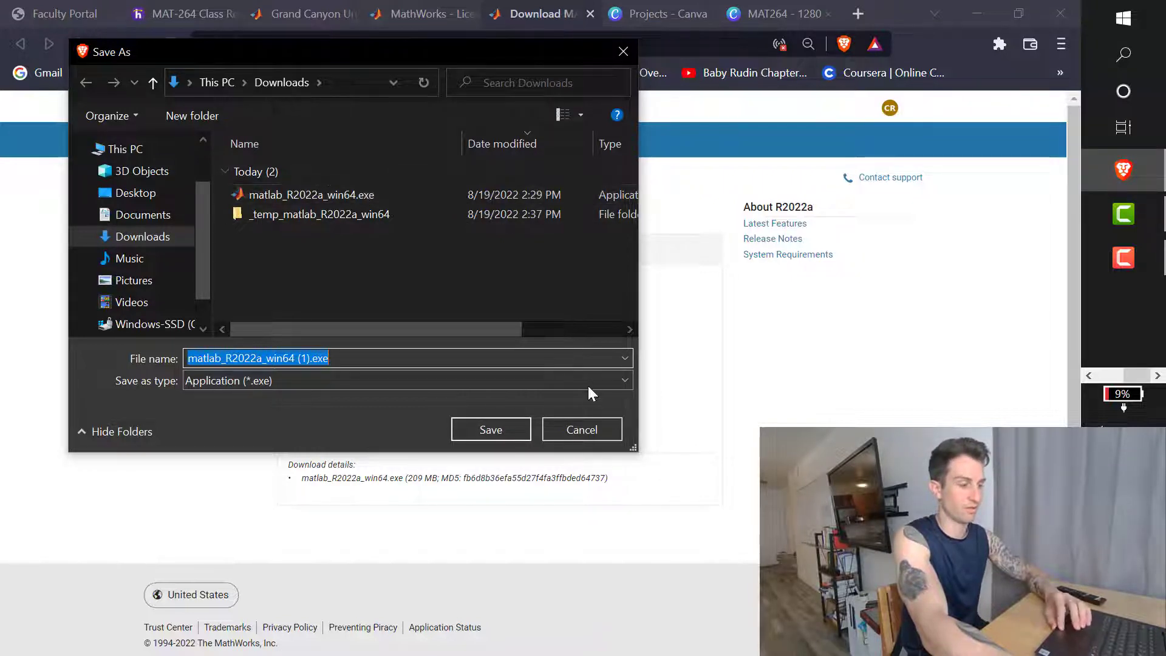
pyautogui.click(521, 422)
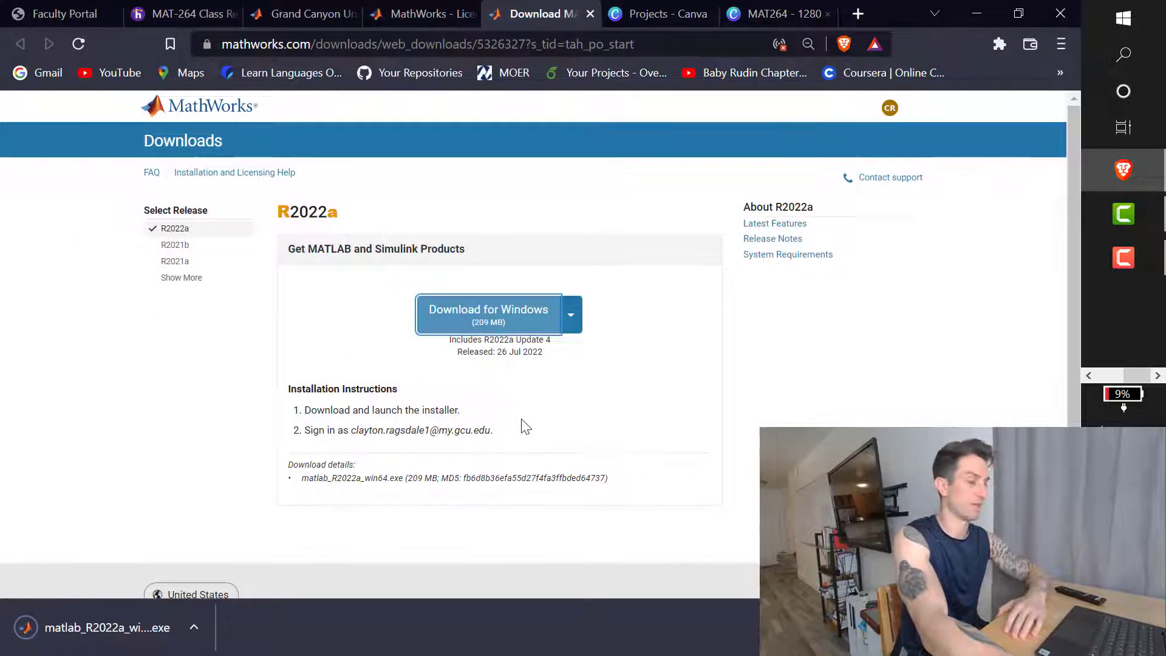
pyautogui.click(195, 629)
pyautogui.click(228, 512)
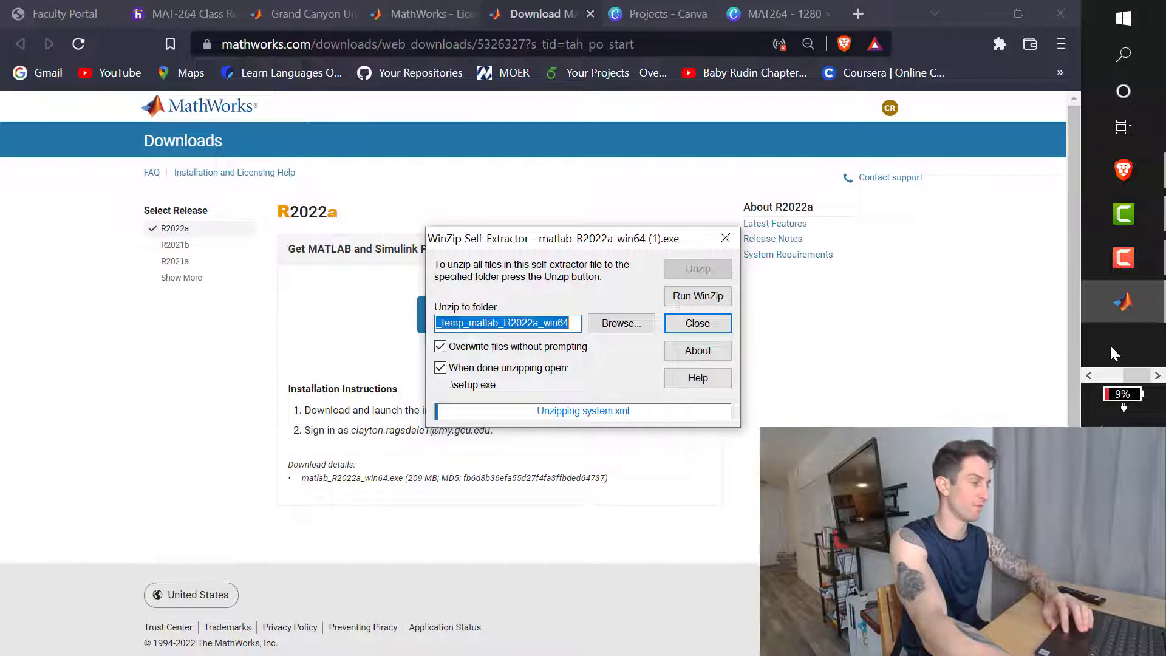
# Step: Let WinZip Self-Extractor finish unzipping so the installer's e-mail sign-in screen appears
pyautogui.click(1115, 268)
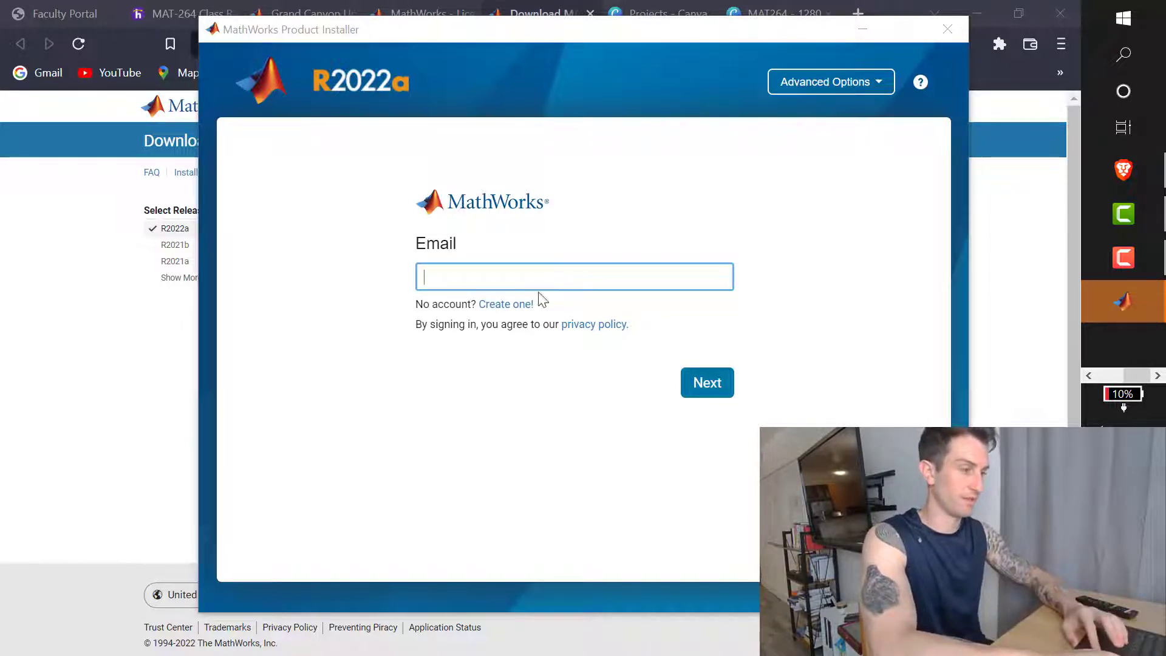
# Step: Sign in to the installer with the MathWorks account e-mail and password
pyautogui.click(537, 270)
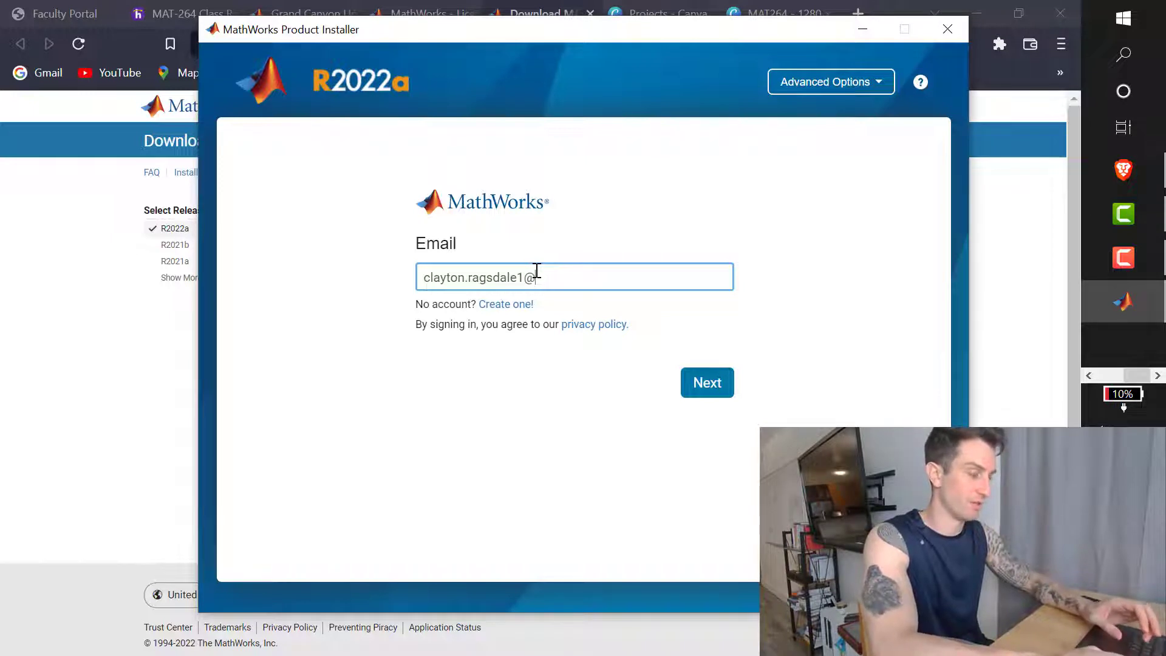
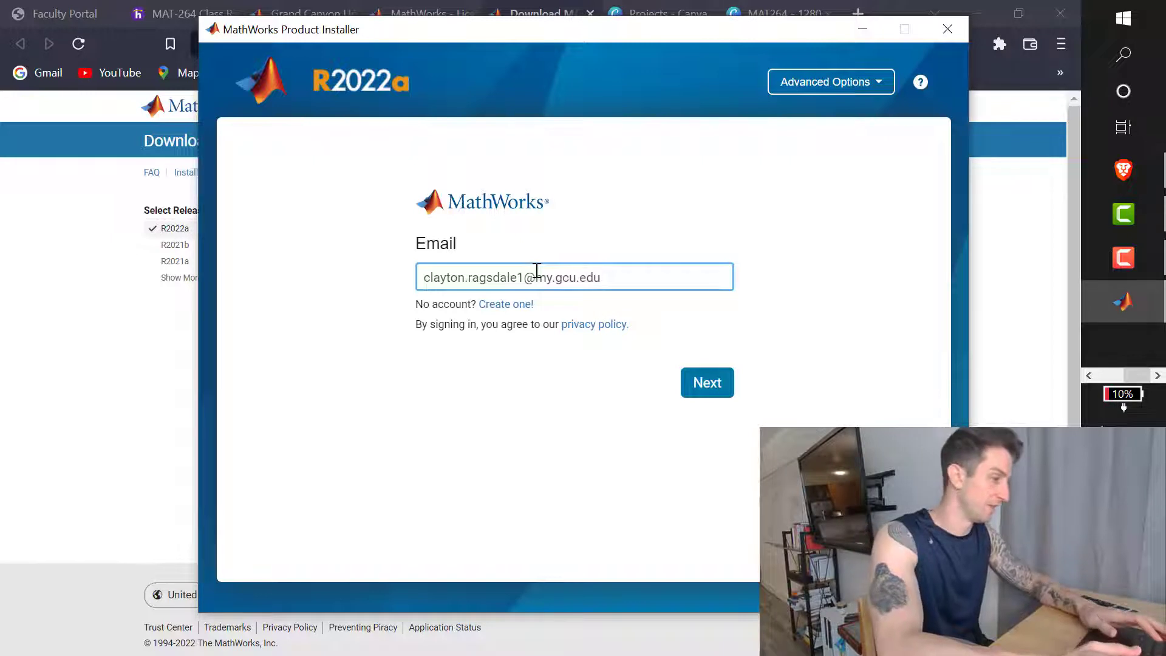
pyautogui.click(720, 387)
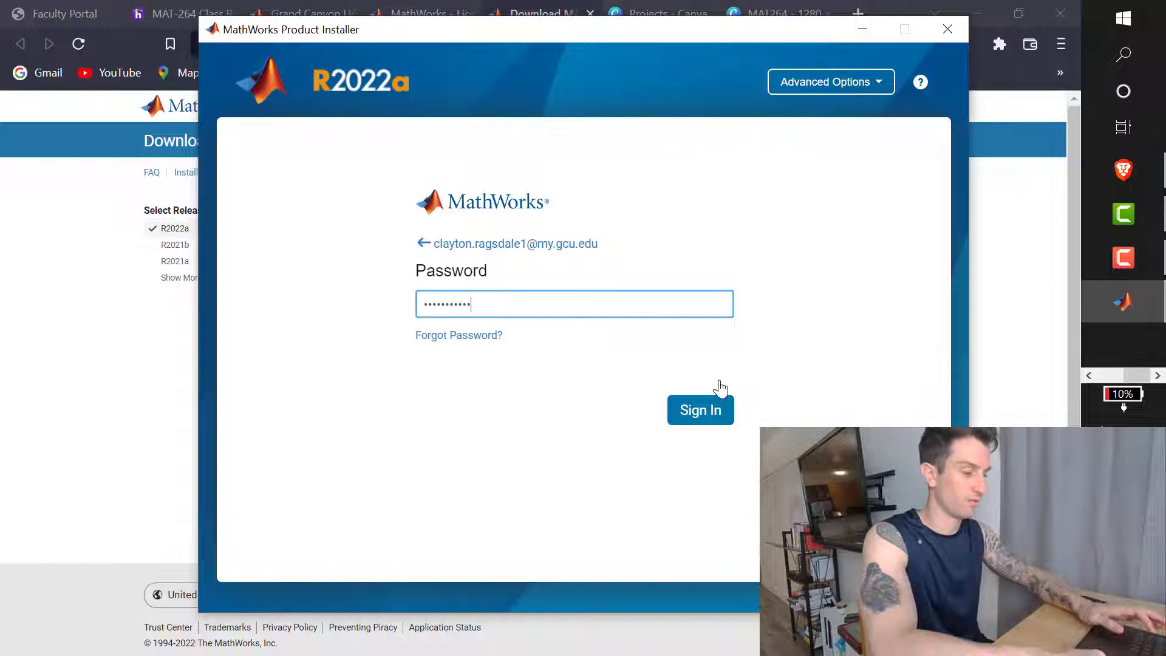
pyautogui.press('Return')
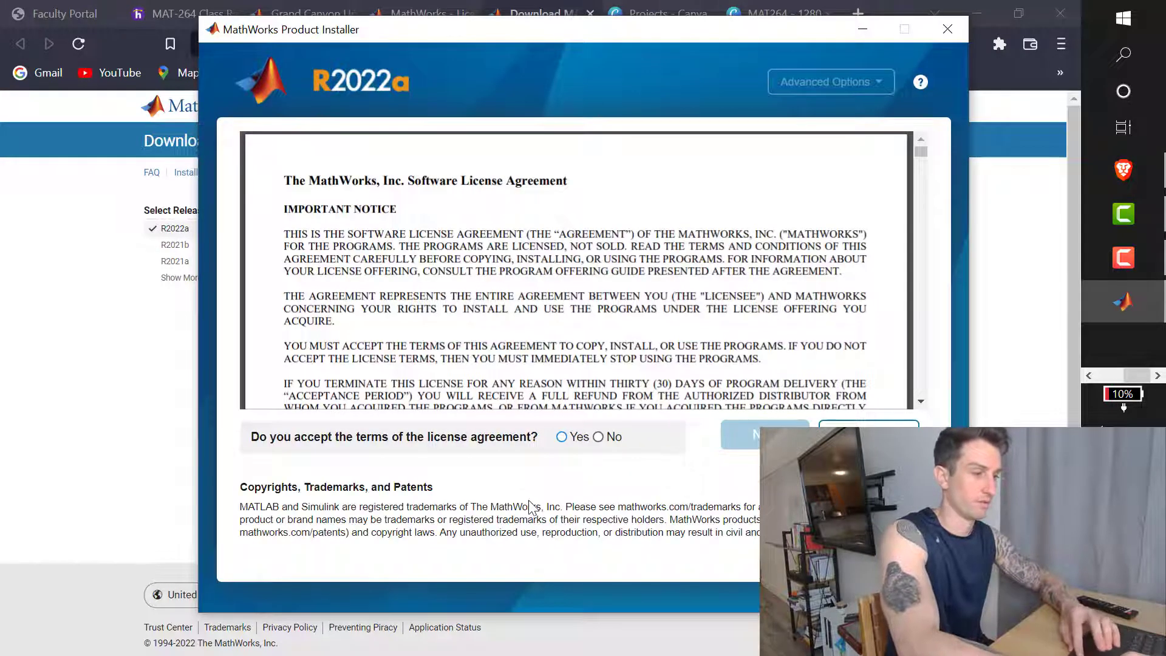
# Step: Accept the license agreement, keep the listed academic license, and confirm the user details
pyautogui.click(561, 436)
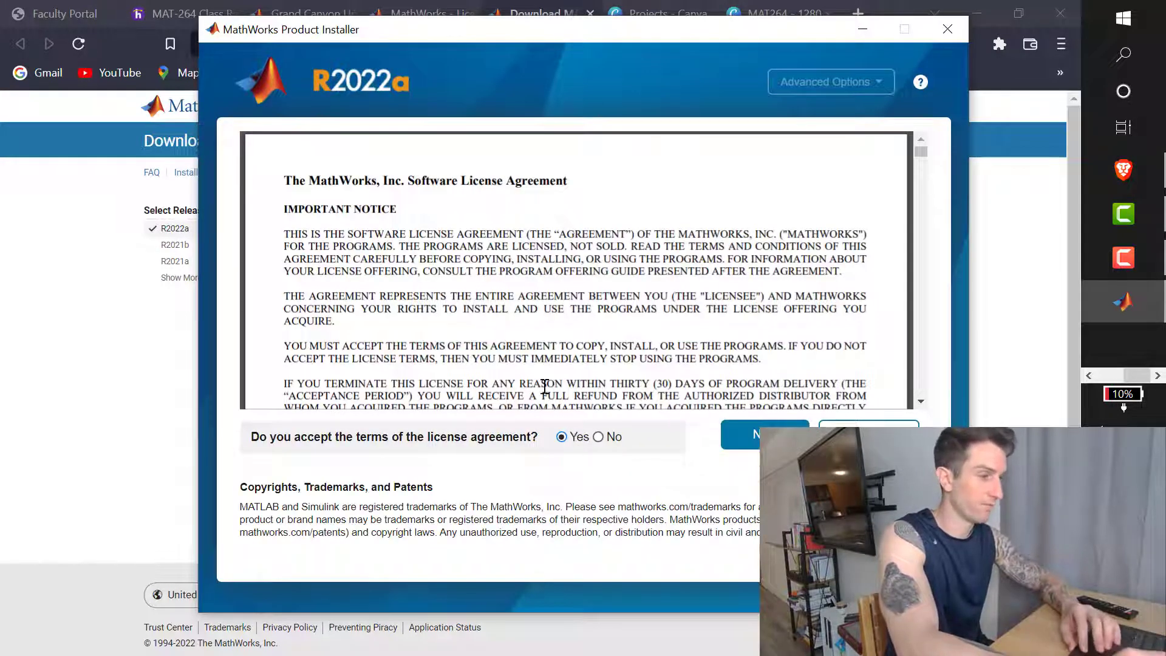
pyautogui.scroll(-5, 524, 327)
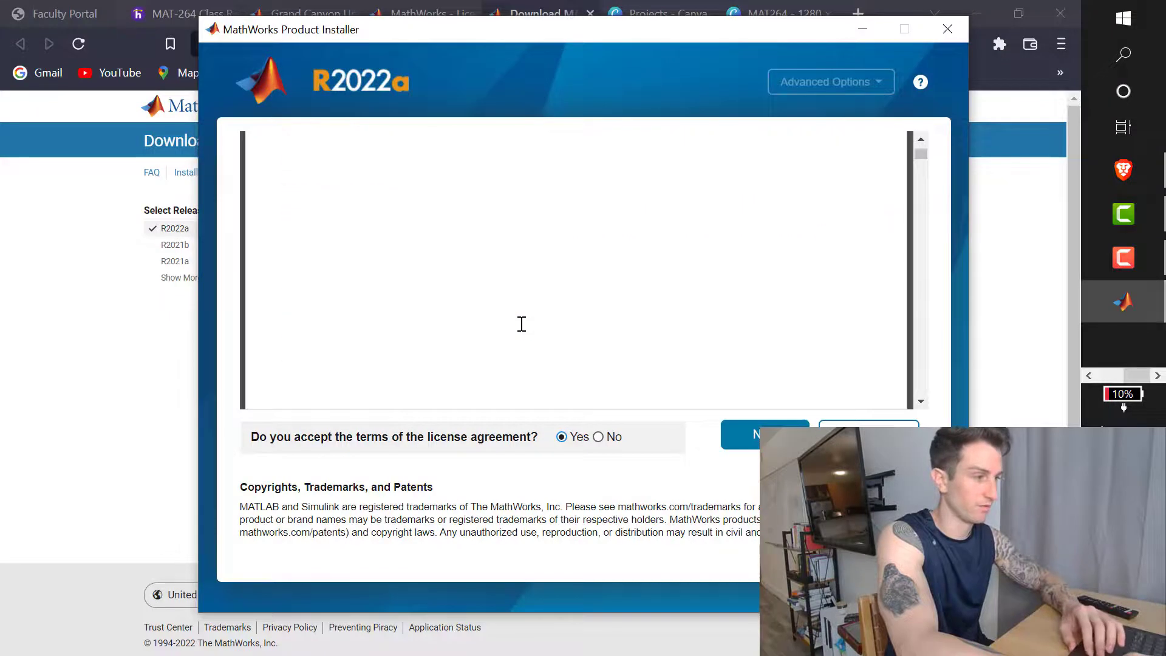
pyautogui.scroll(-5, 521, 324)
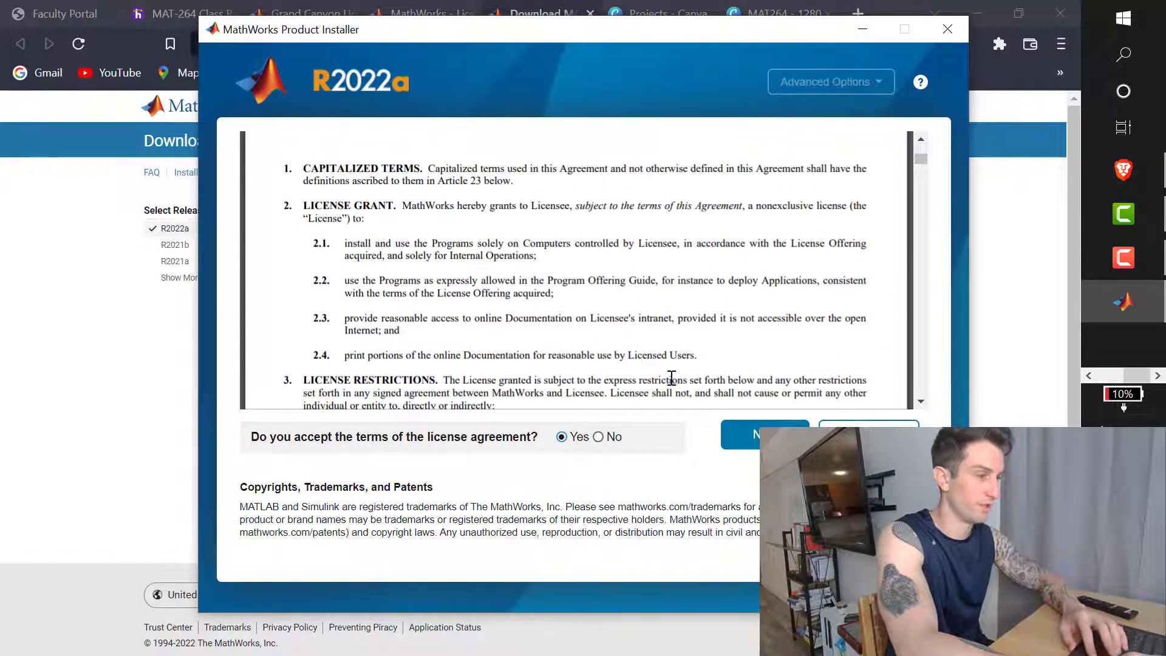
pyautogui.scroll(5, 611, 306)
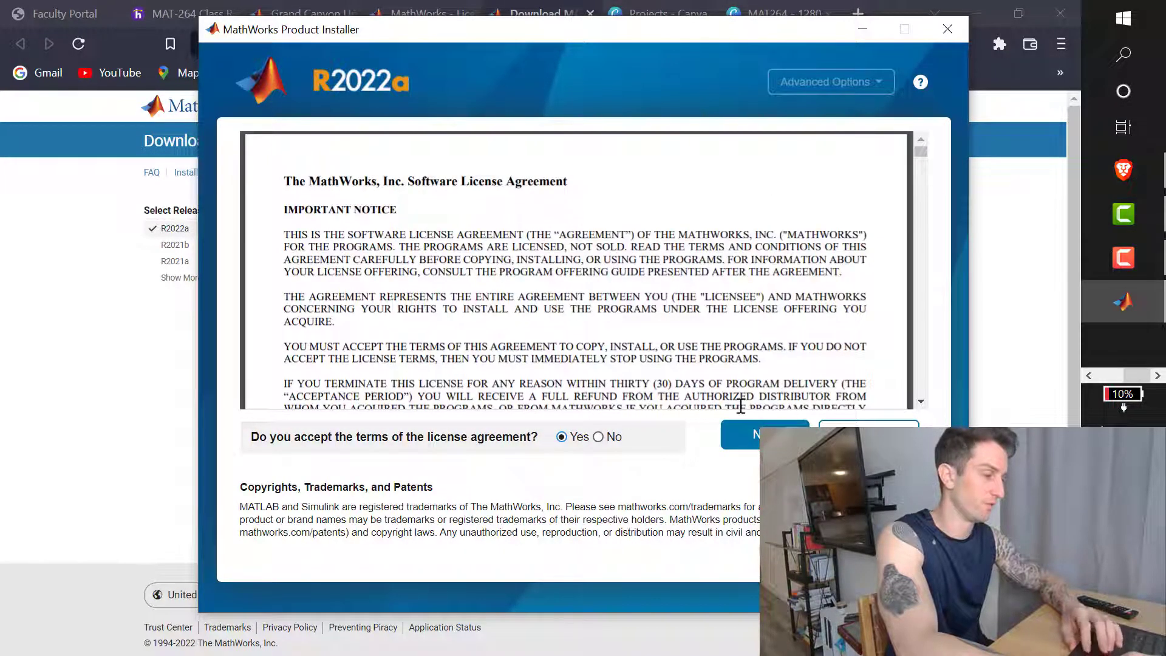
pyautogui.click(756, 434)
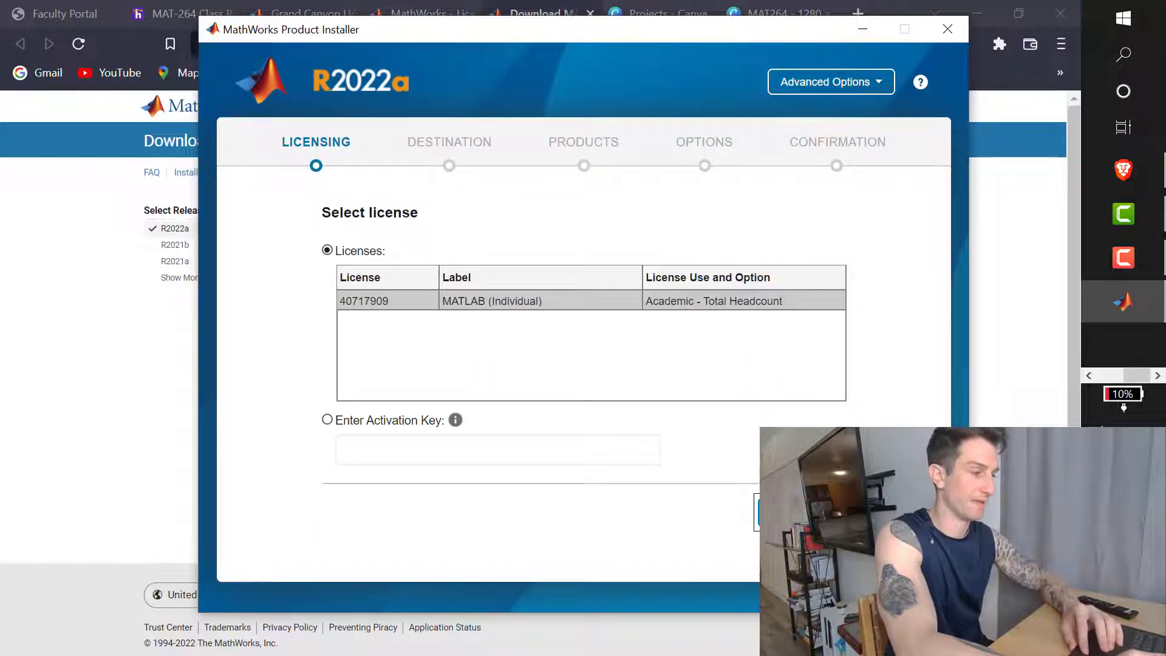
pyautogui.press('Return')
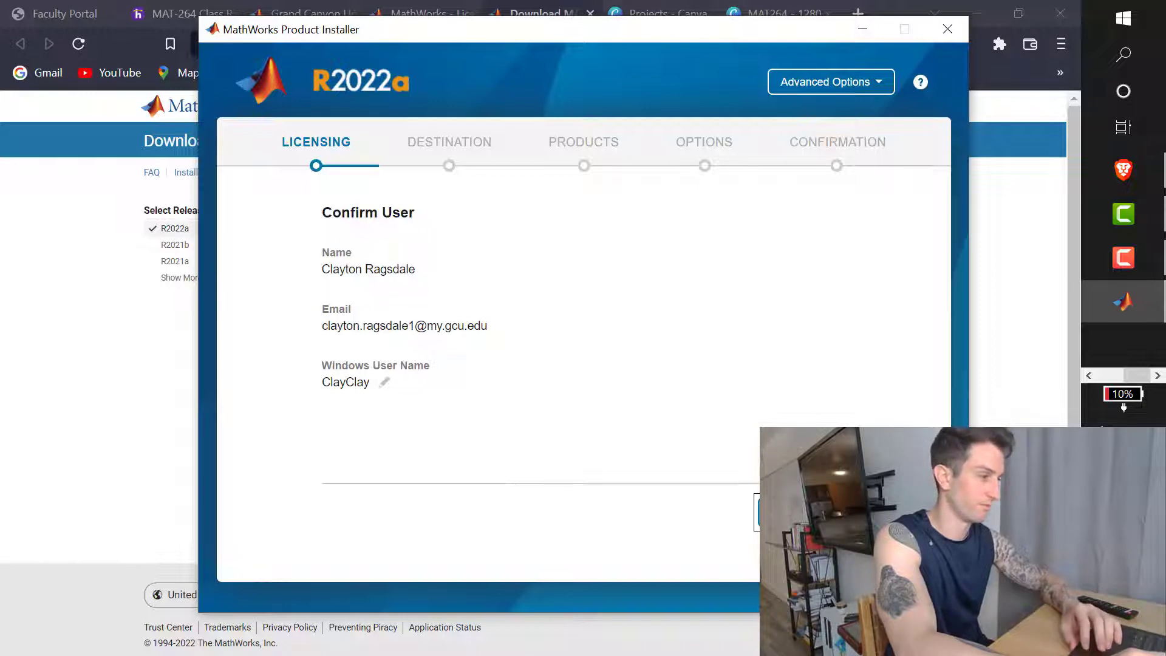
pyautogui.press('Return')
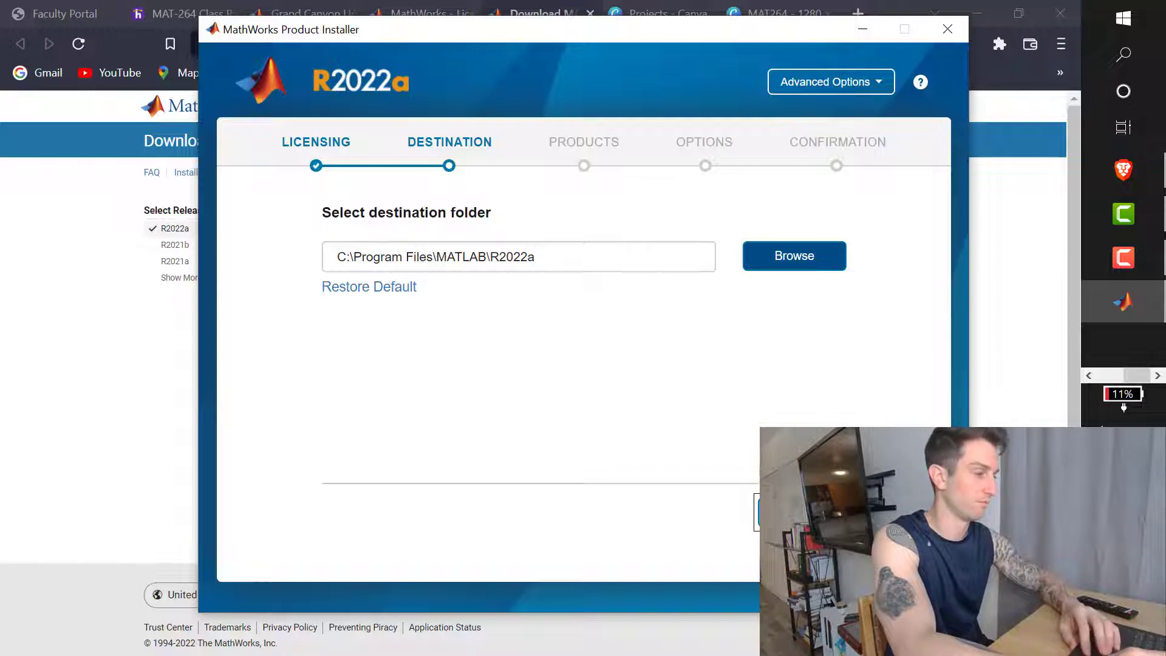
# Step: Keep the C:\Program Files\MATLAB\R2022a folder and select only MATLAB from the product list
pyautogui.click(802, 512)
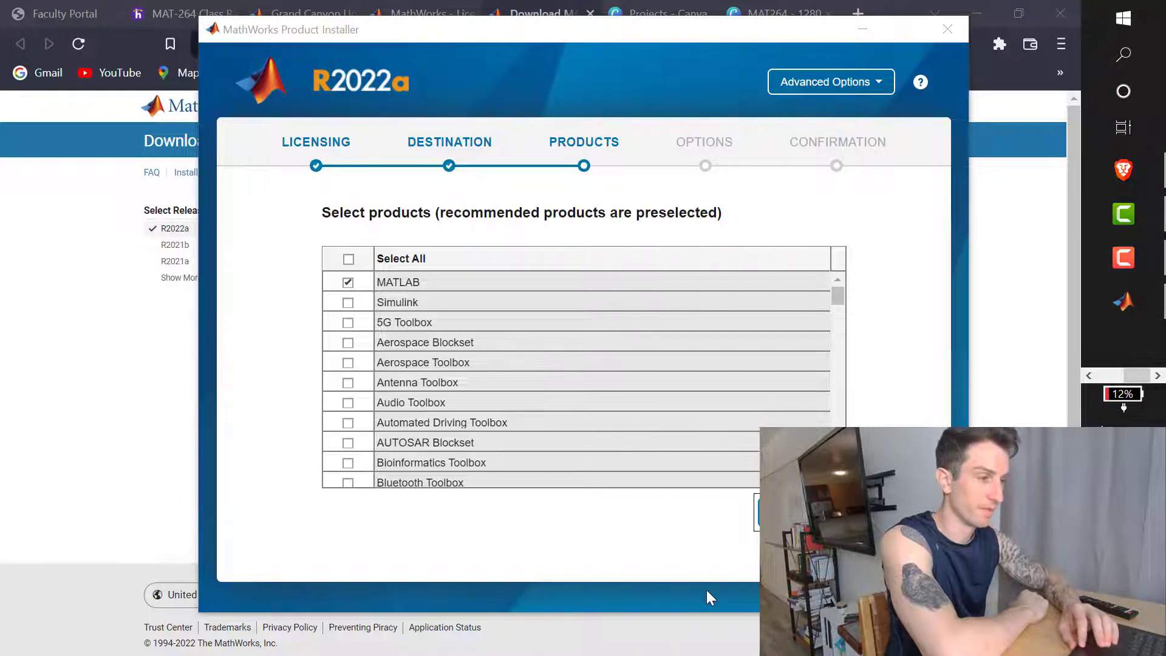
pyautogui.click(348, 302)
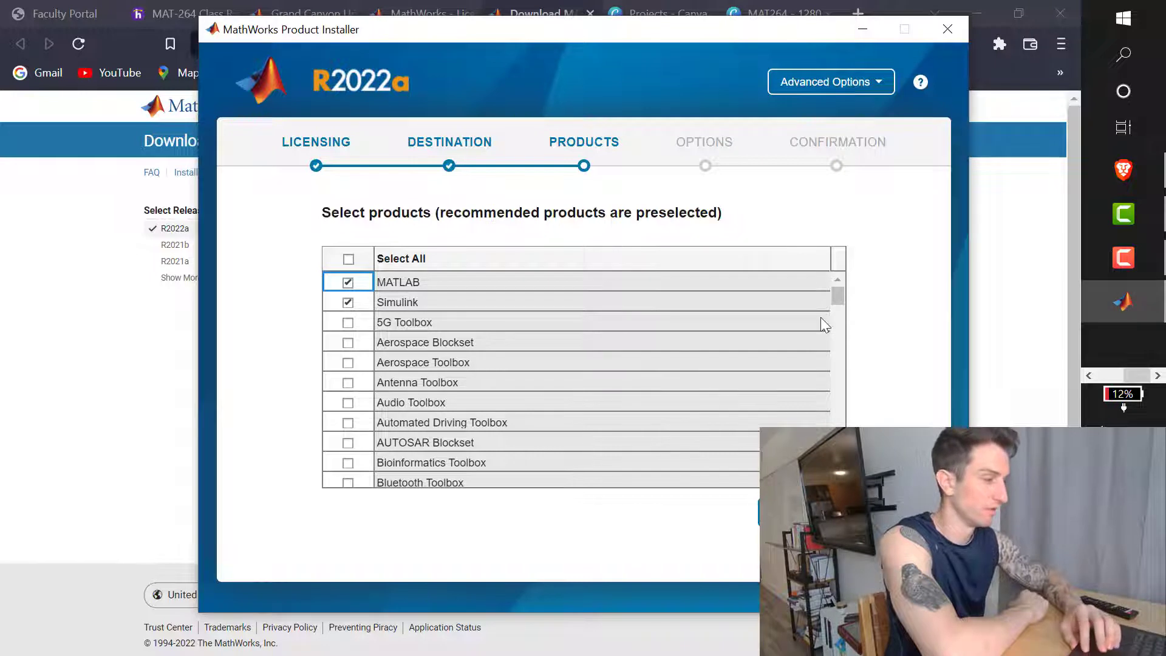
pyautogui.moveTo(836, 290); pyautogui.dragTo(828, 449)
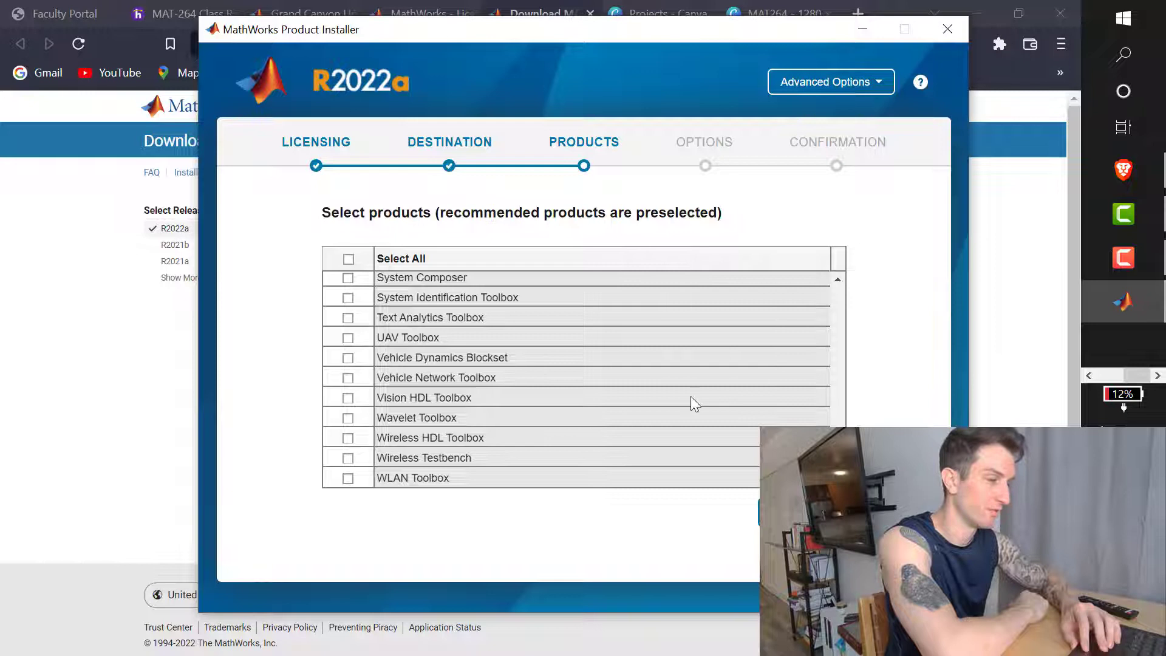
pyautogui.scroll(20, 631, 359)
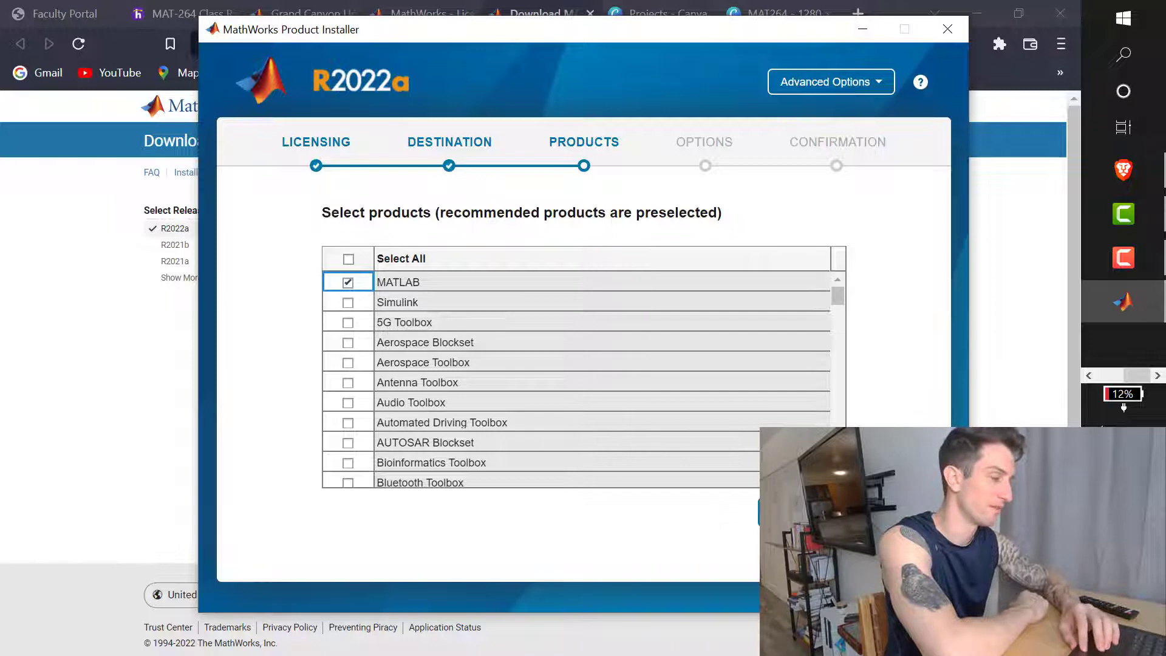
pyautogui.click(784, 511)
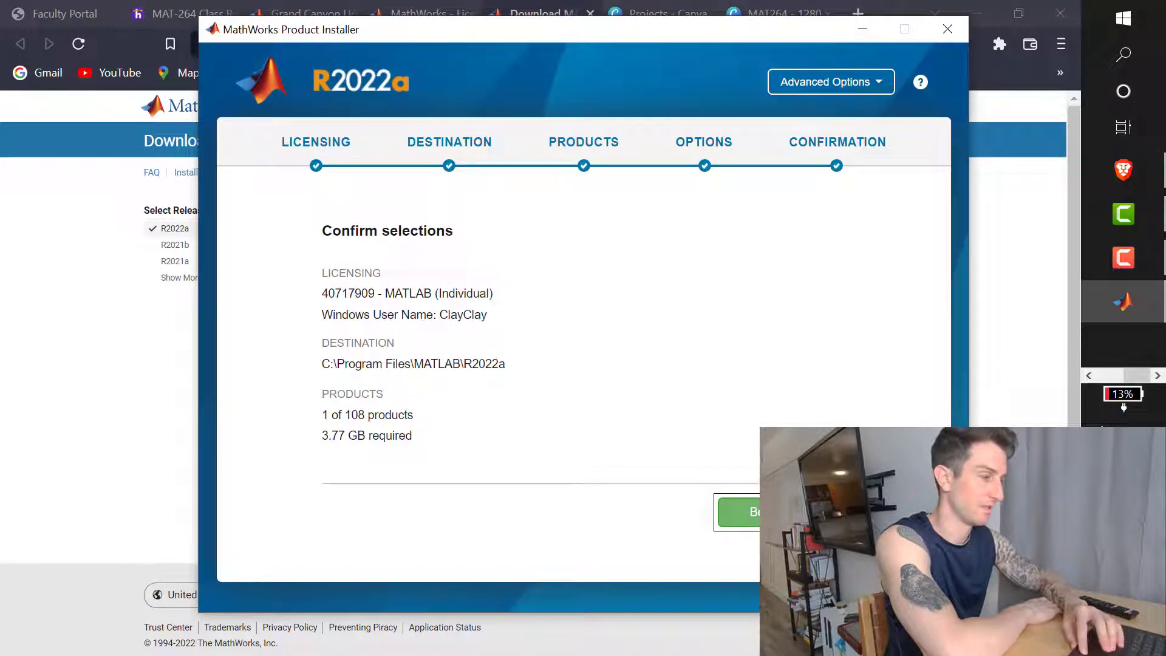
# Step: Begin installing the confirmed MATLAB selection and wait for Installation Complete
pyautogui.press('Return')
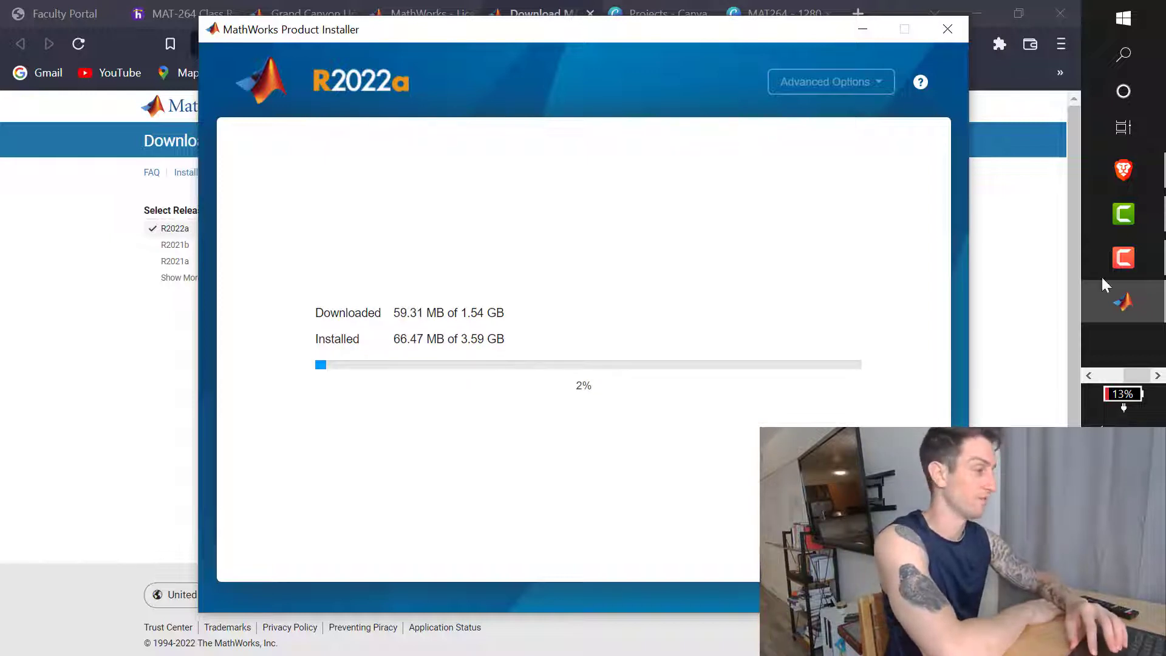
pyautogui.moveTo(1125, 259)
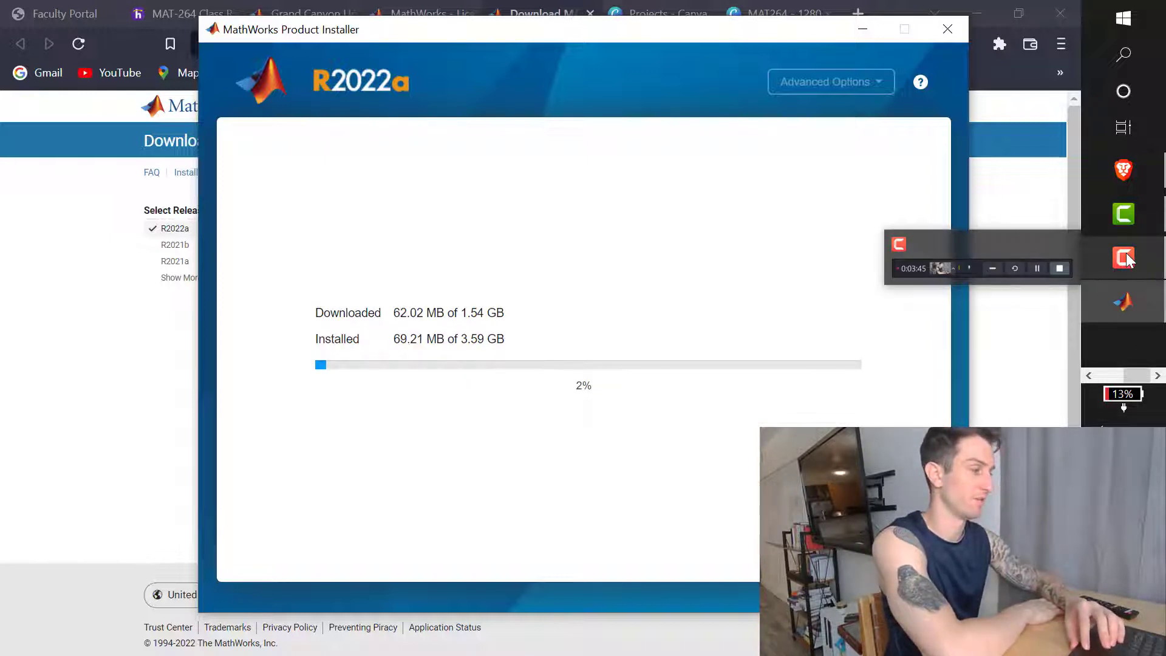
pyautogui.click(1125, 257)
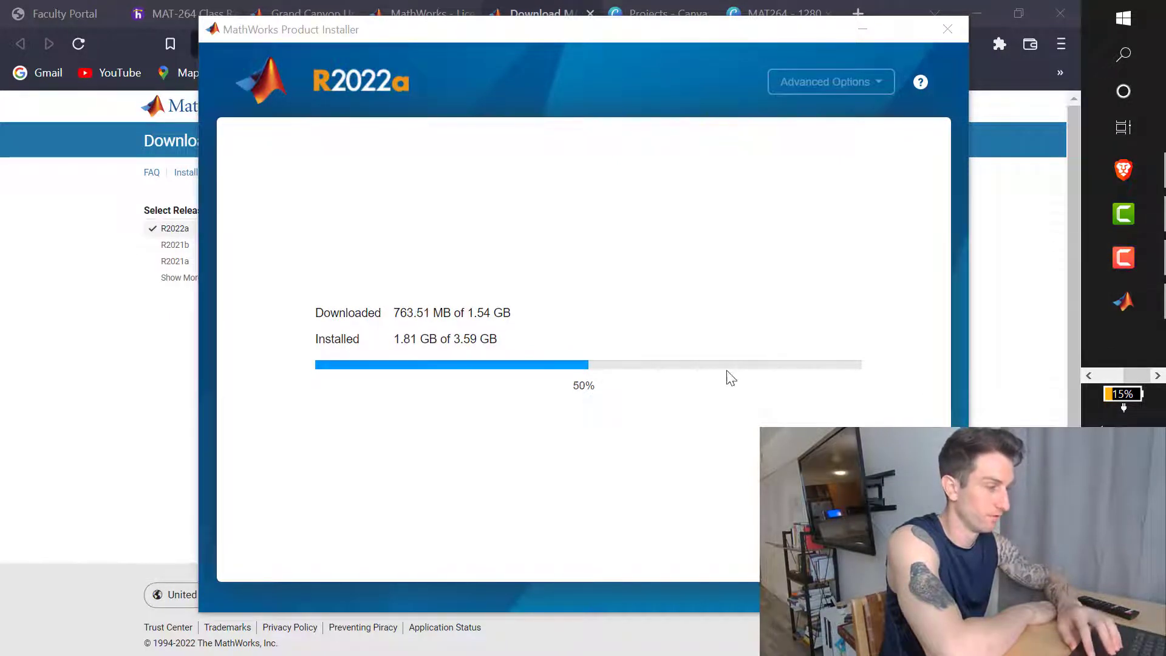
pyautogui.moveTo(1120, 297)
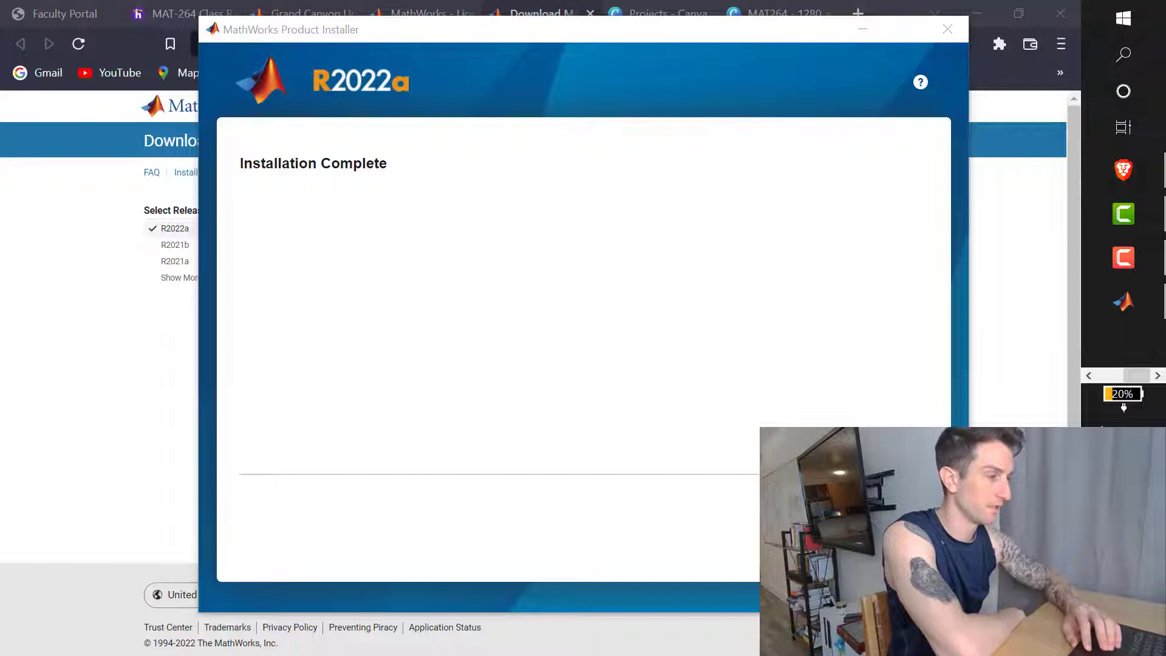
# Step: Close the installer, search Start for 'matlab', and expand the Deactivate MATLAB R2019b entry's actions
pyautogui.hotkey('alt', 'F4')
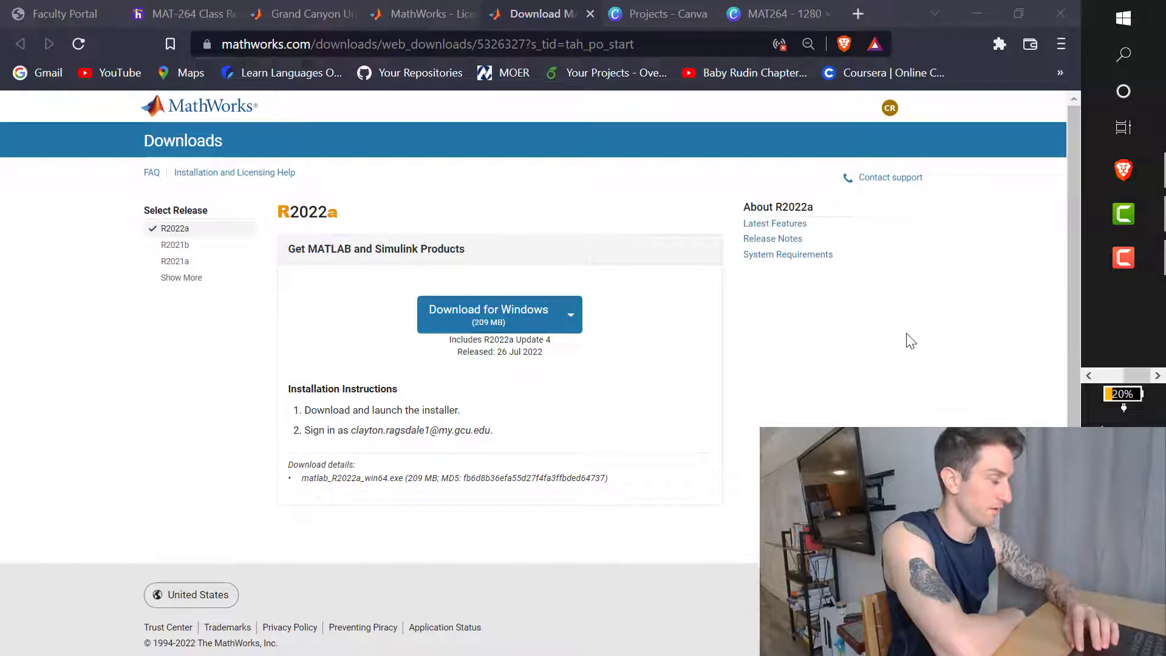
pyautogui.click(971, 8)
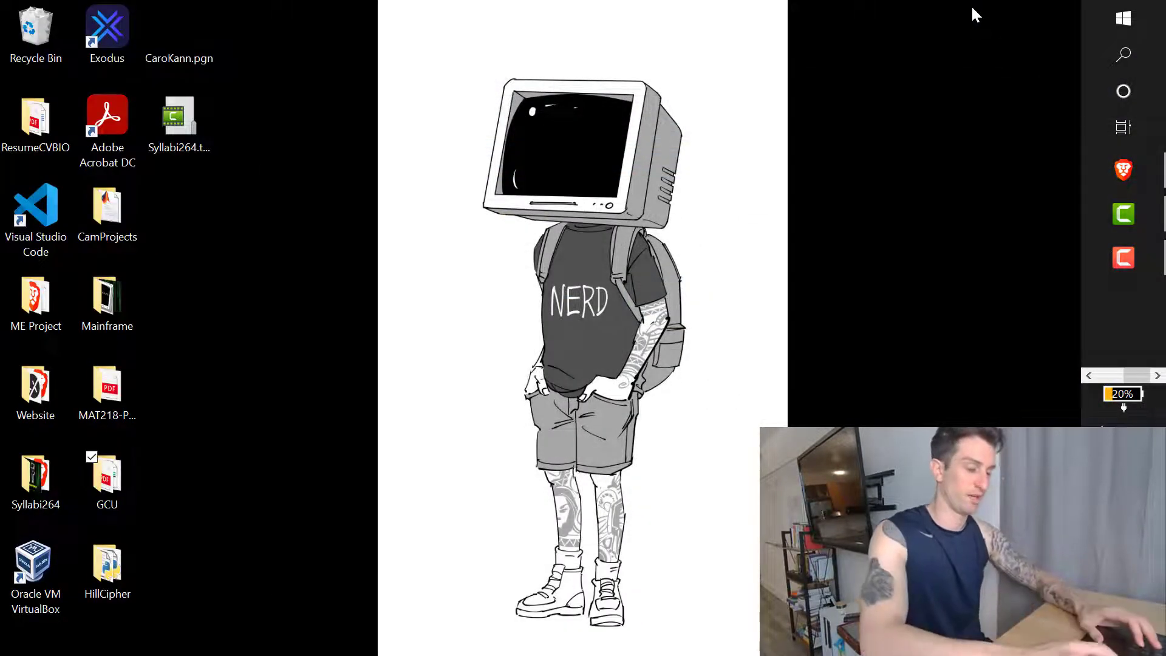
pyautogui.press('super')
pyautogui.write('mat')
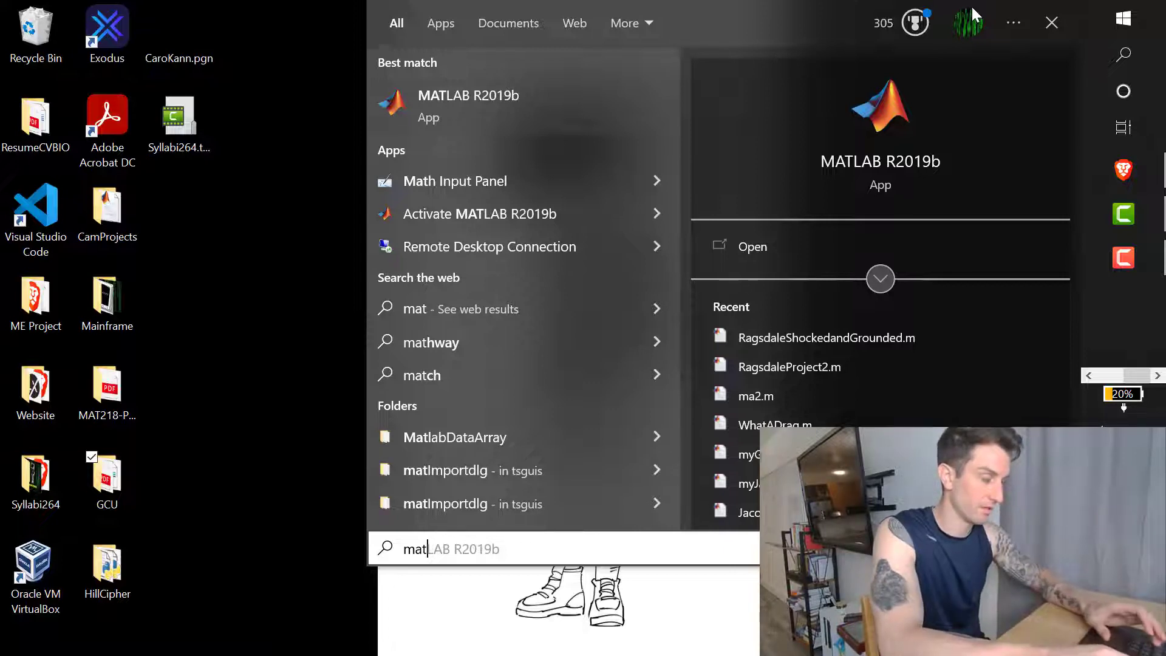
pyautogui.write('la')
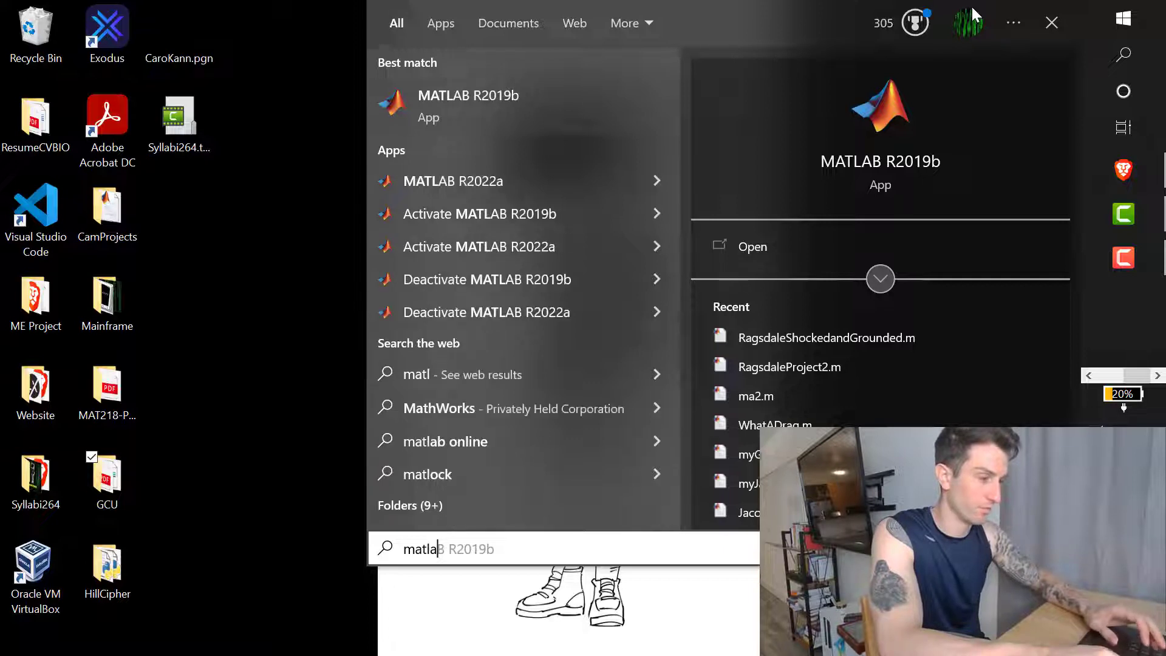
pyautogui.write('b')
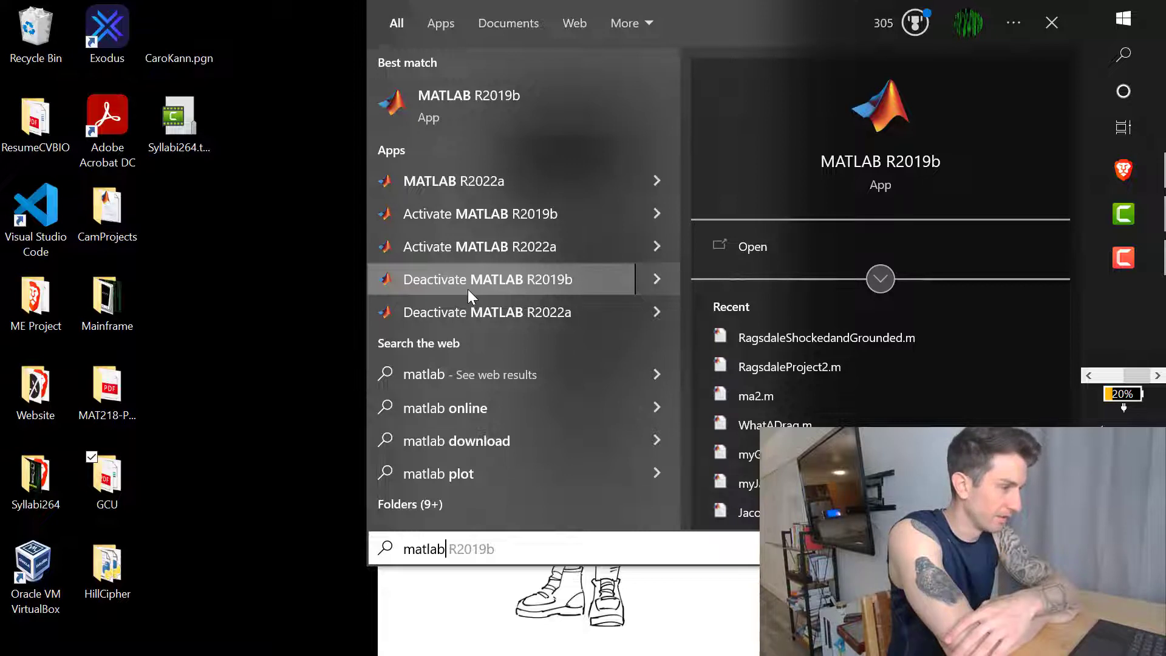
pyautogui.click(643, 284)
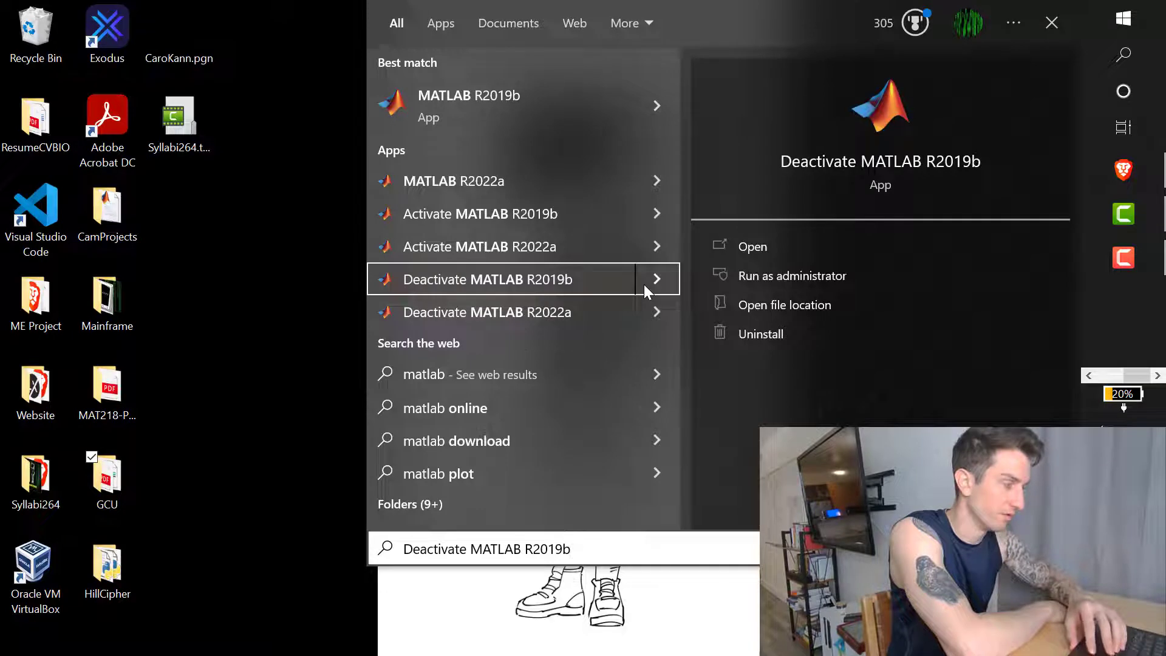
# Step: Open Programs and Features, select MATLAB R2019b, and choose Uninstall/Change
pyautogui.click(761, 333)
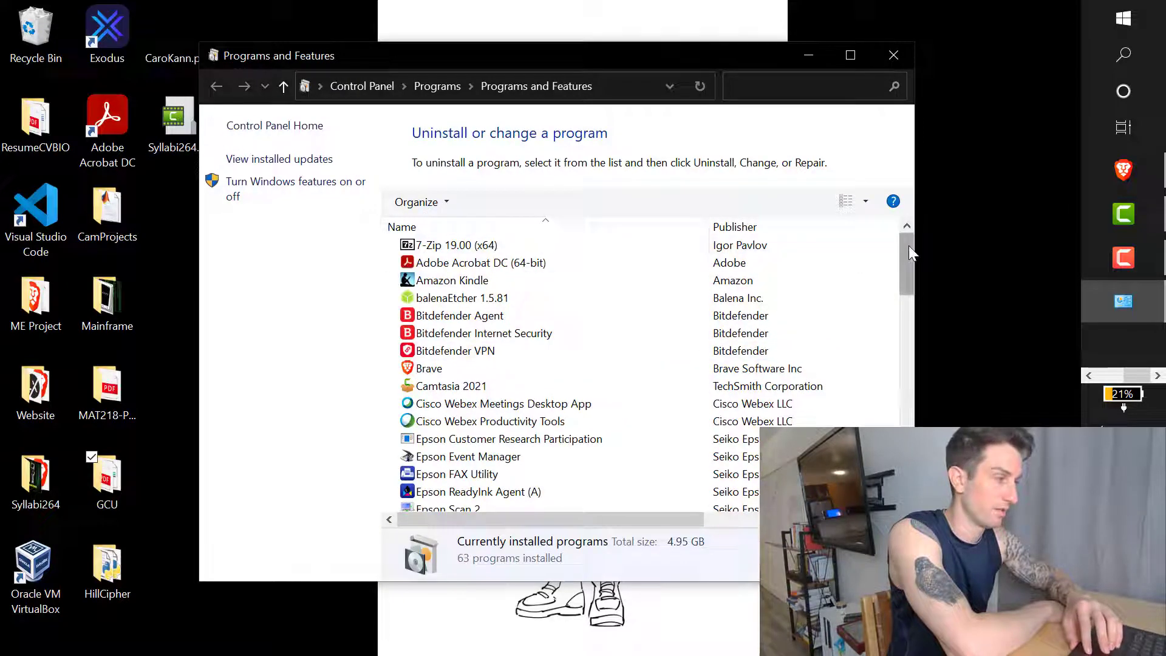
pyautogui.moveTo(908, 247); pyautogui.dragTo(901, 355)
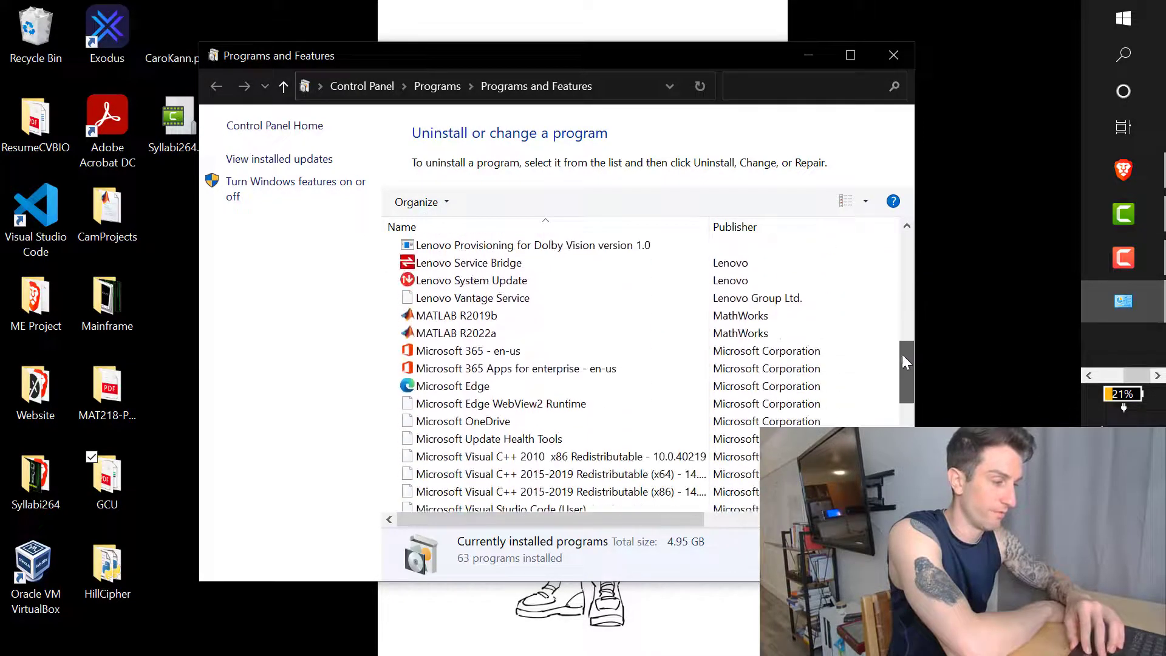
pyautogui.click(392, 316)
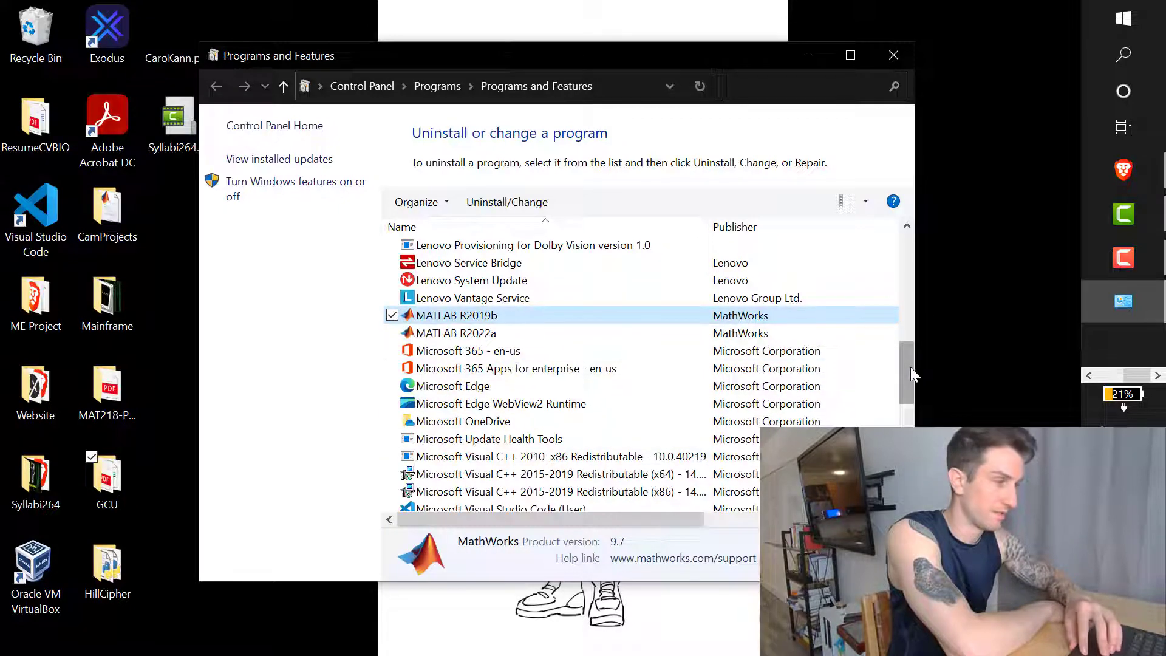
pyautogui.moveTo(911, 367); pyautogui.dragTo(896, 362)
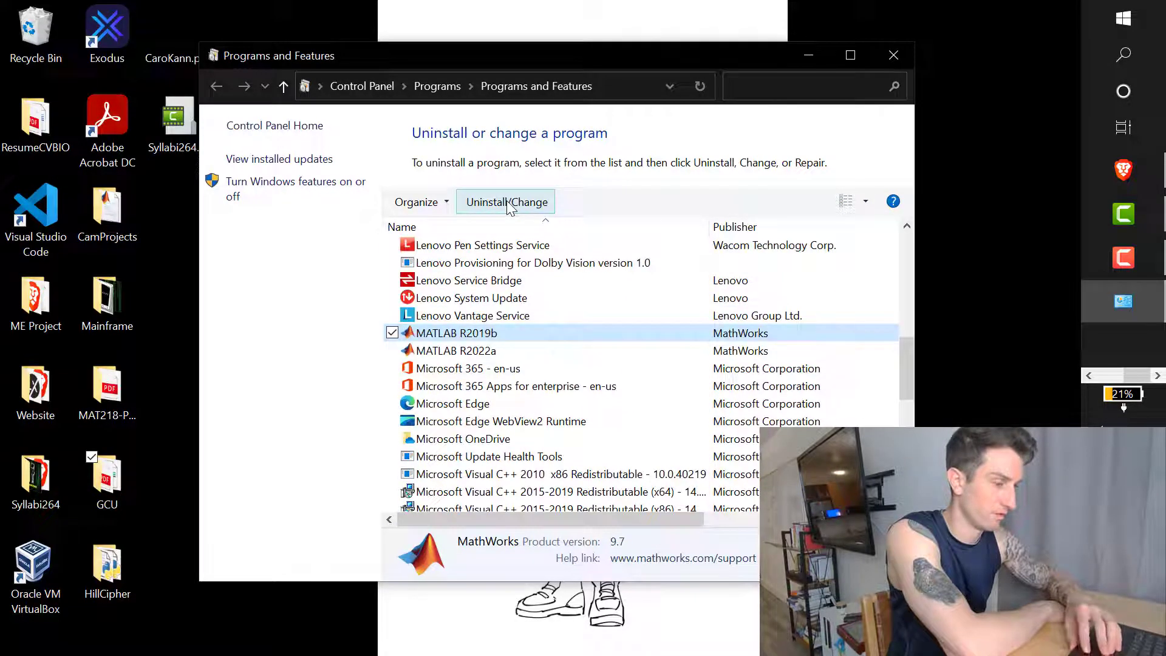
pyautogui.click(490, 202)
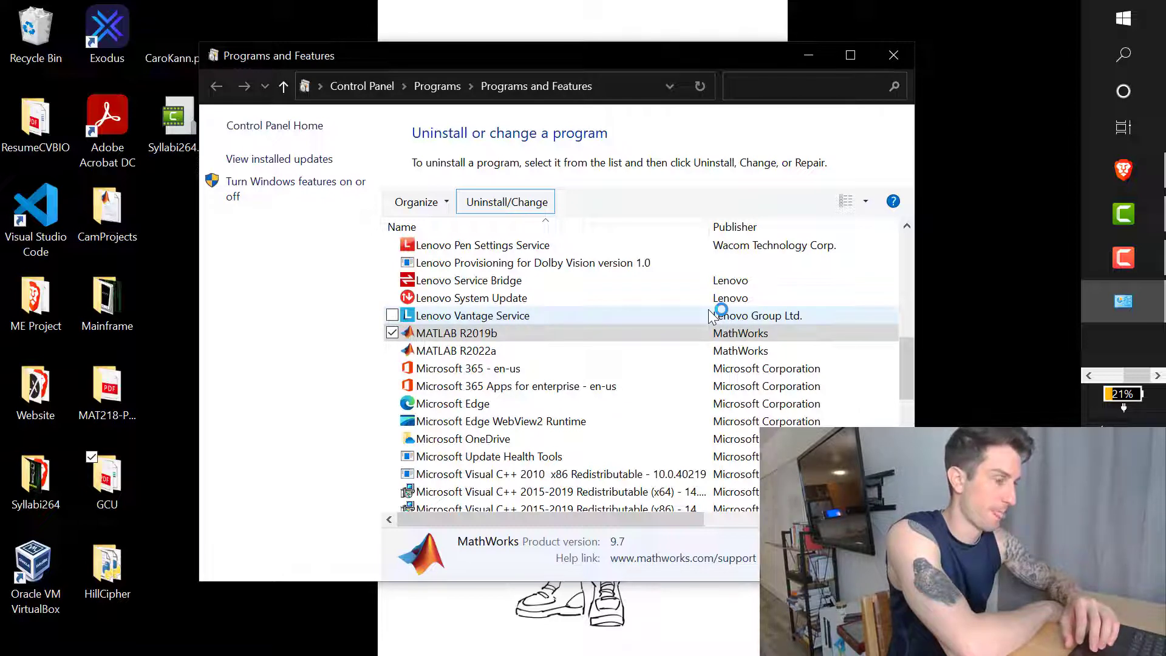
# Step: Dismiss the ongoing-uninstall wait message and request the R2019b uninstall again
pyautogui.moveTo(1104, 297)
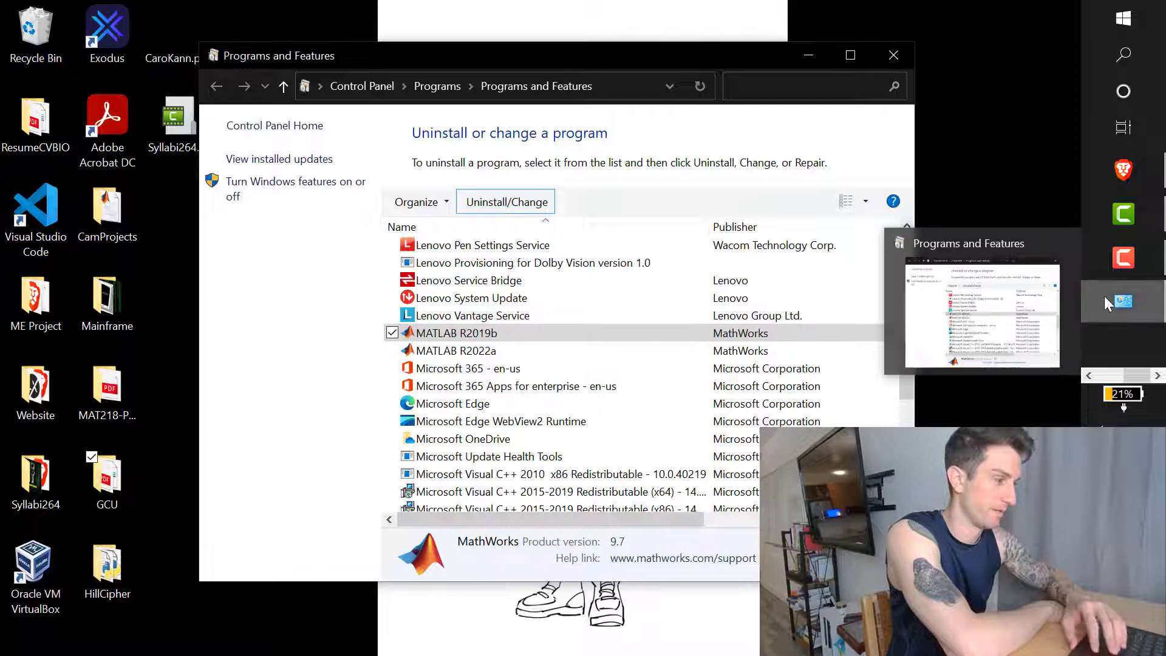
pyautogui.click(1089, 376)
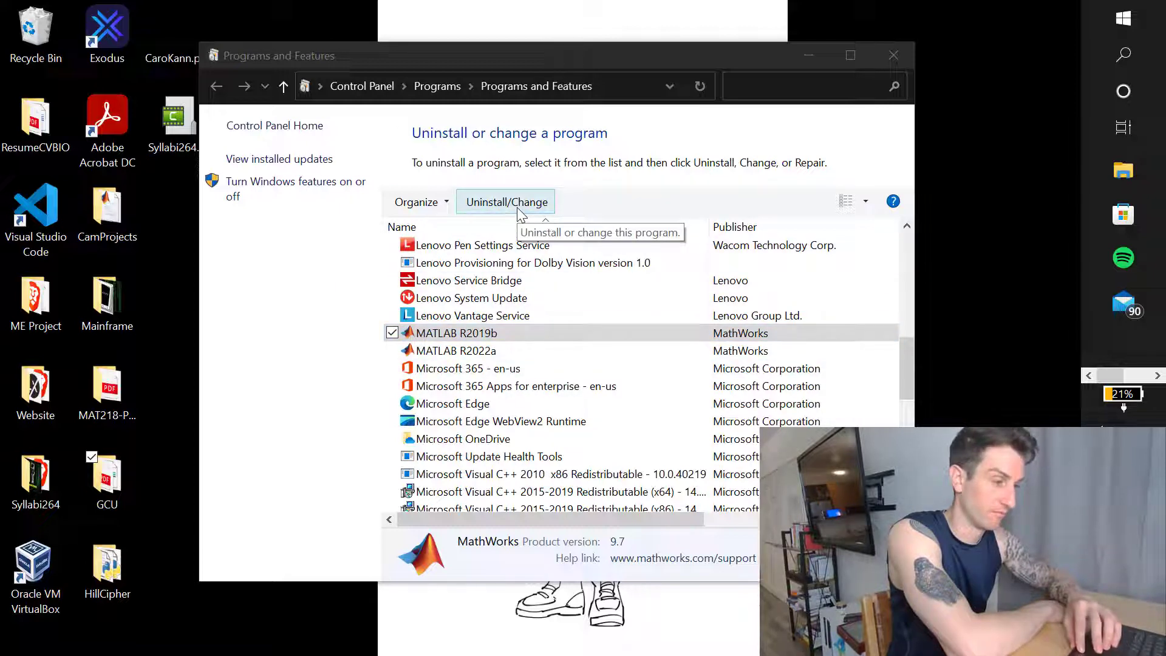
pyautogui.click(538, 206)
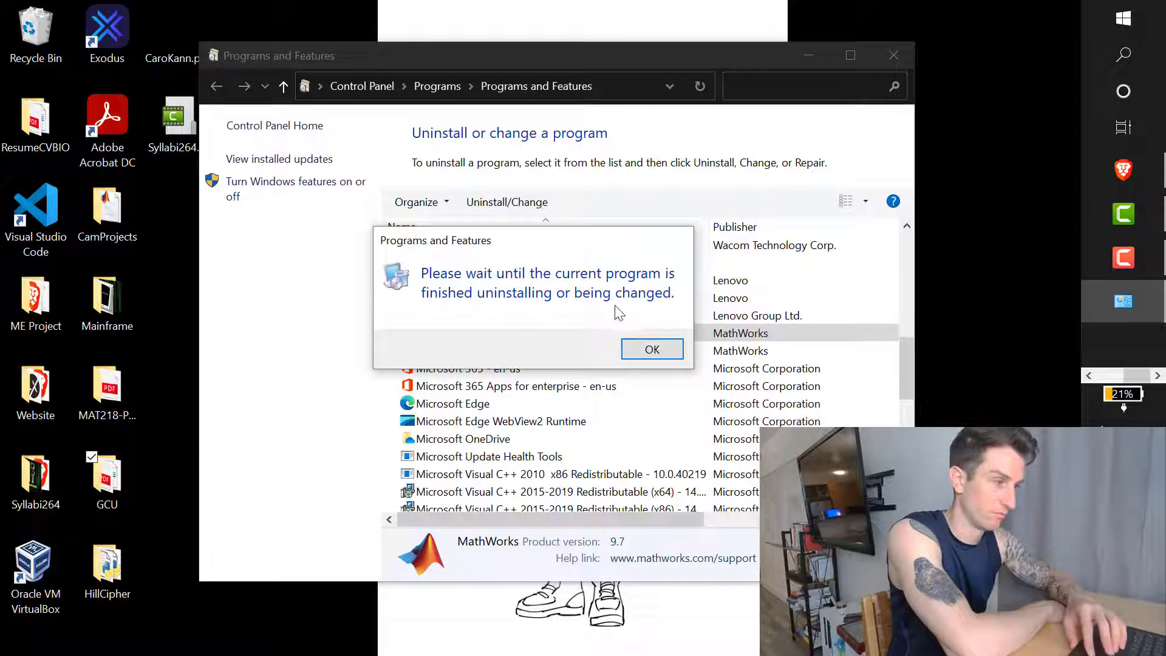
# Step: Uninstall all checked R2019b products, including the MATLAB preference files and Command History
pyautogui.click(652, 350)
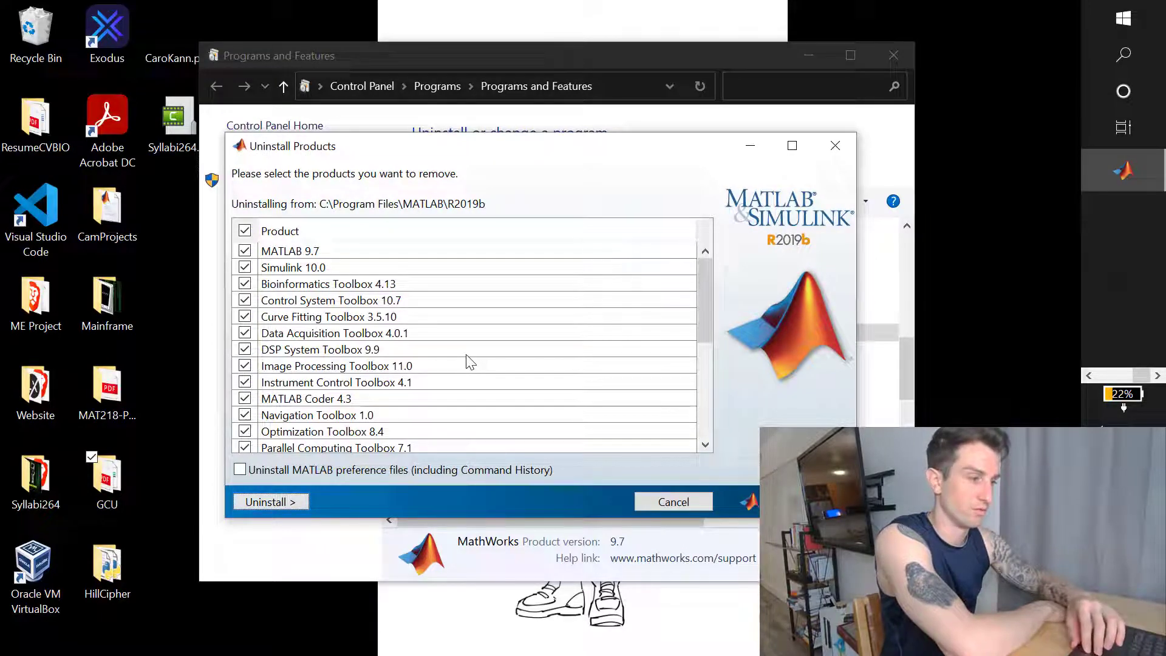
pyautogui.scroll(-4, 469, 362)
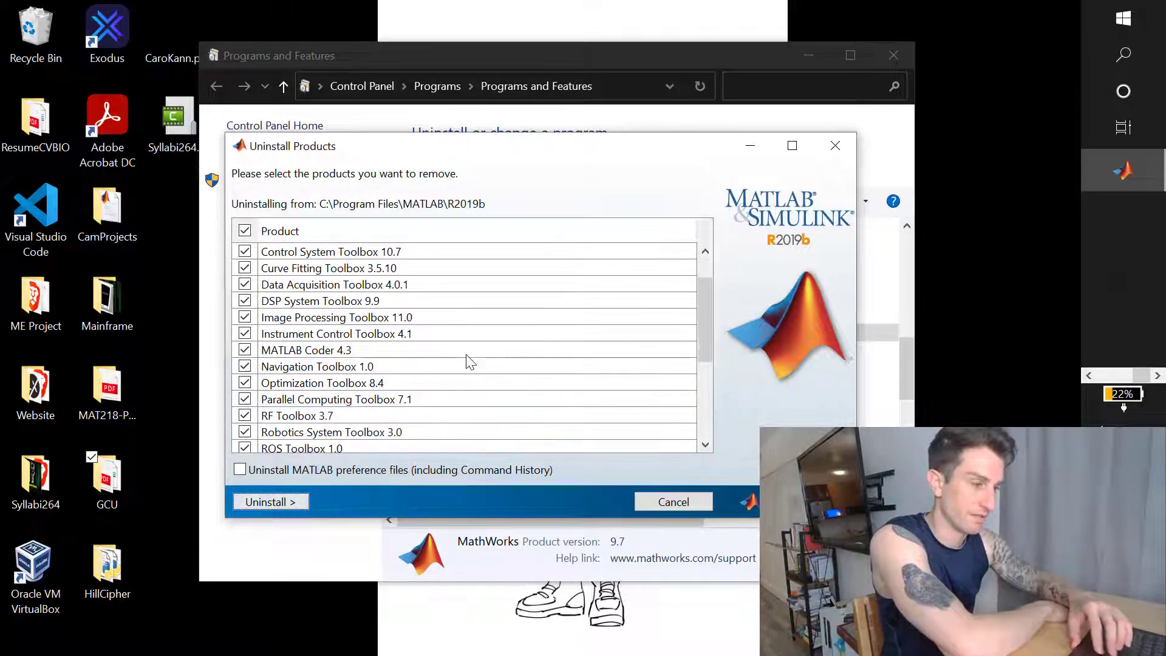
pyautogui.scroll(-1, 469, 361)
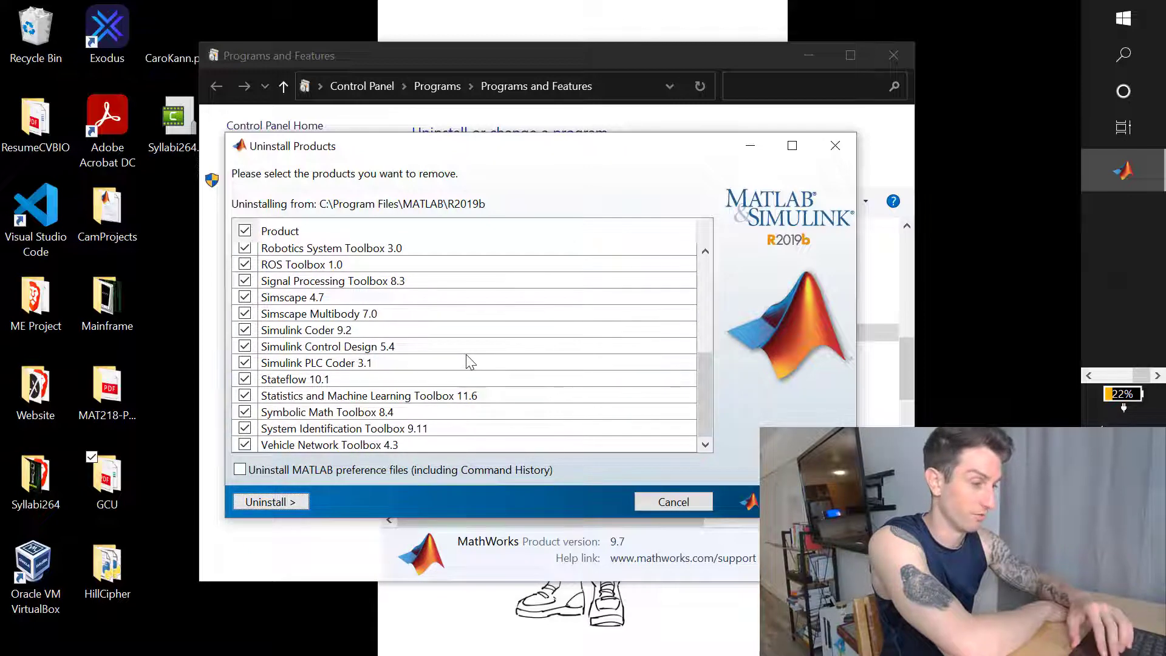
pyautogui.scroll(5, 470, 361)
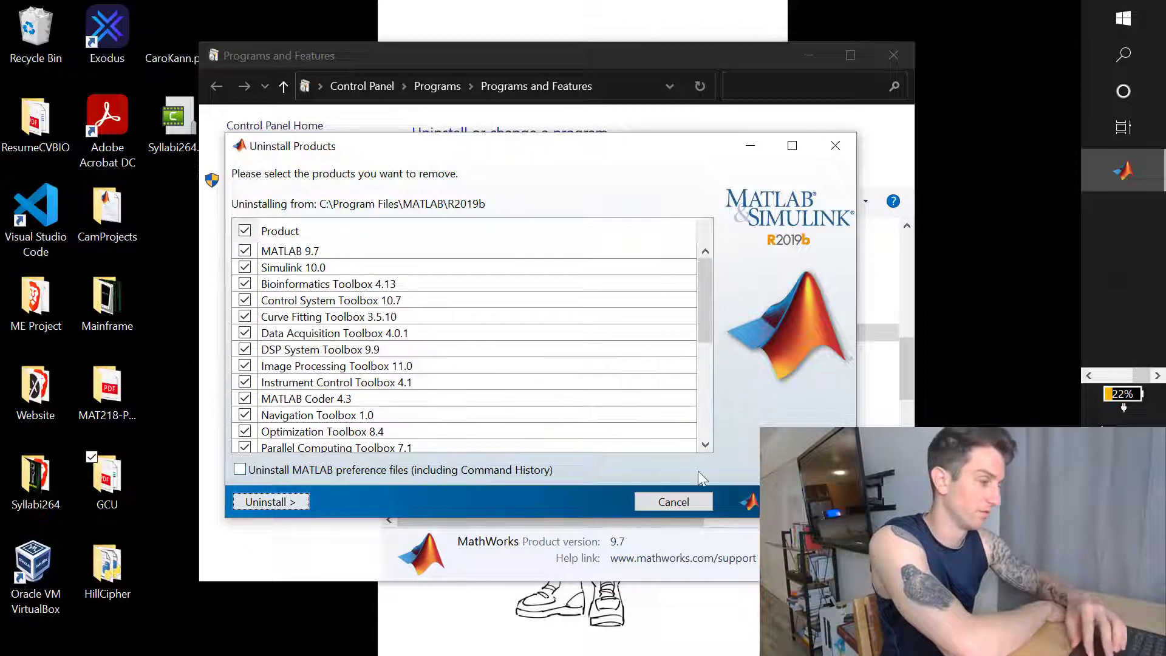
pyautogui.click(241, 471)
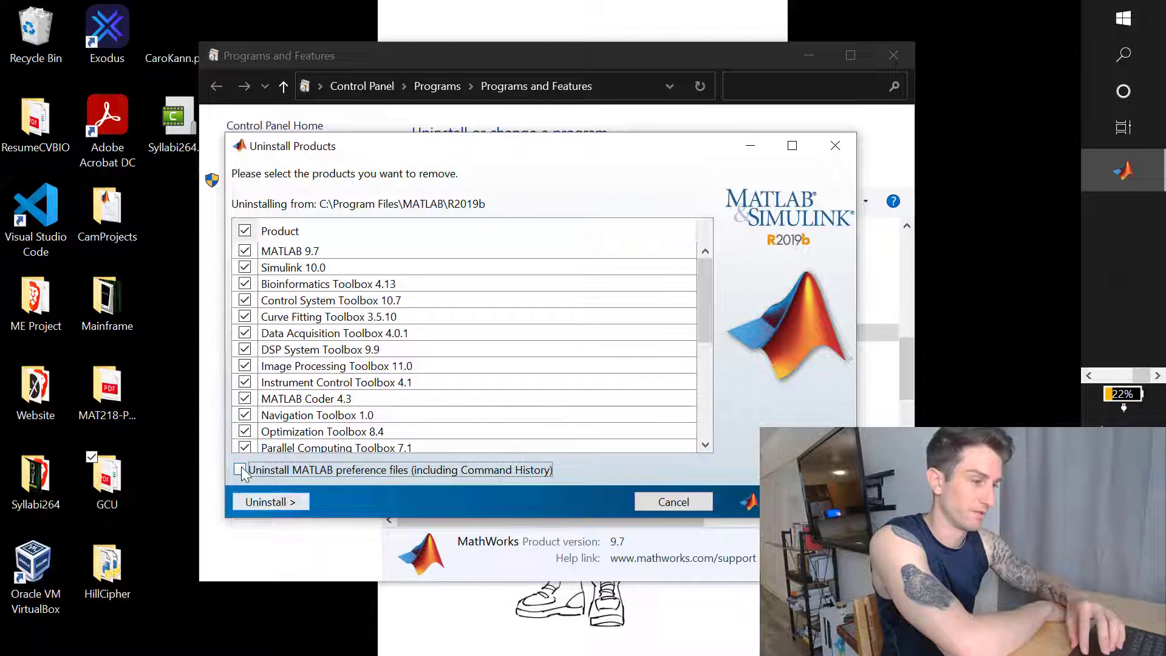
pyautogui.click(276, 504)
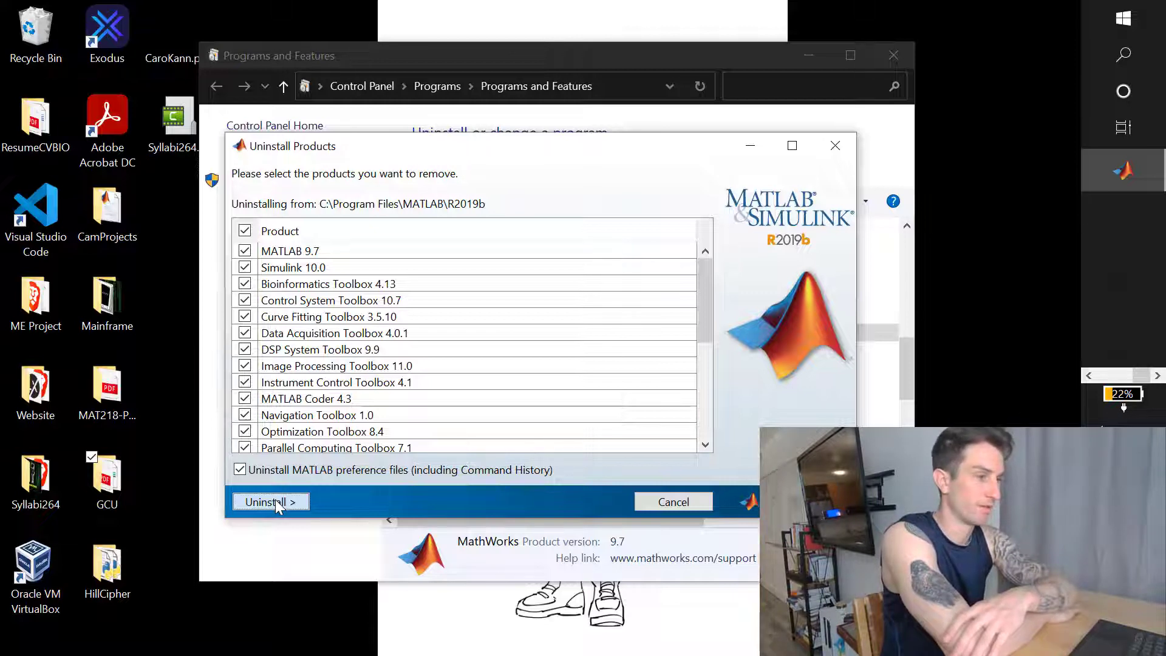
pyautogui.click(275, 499)
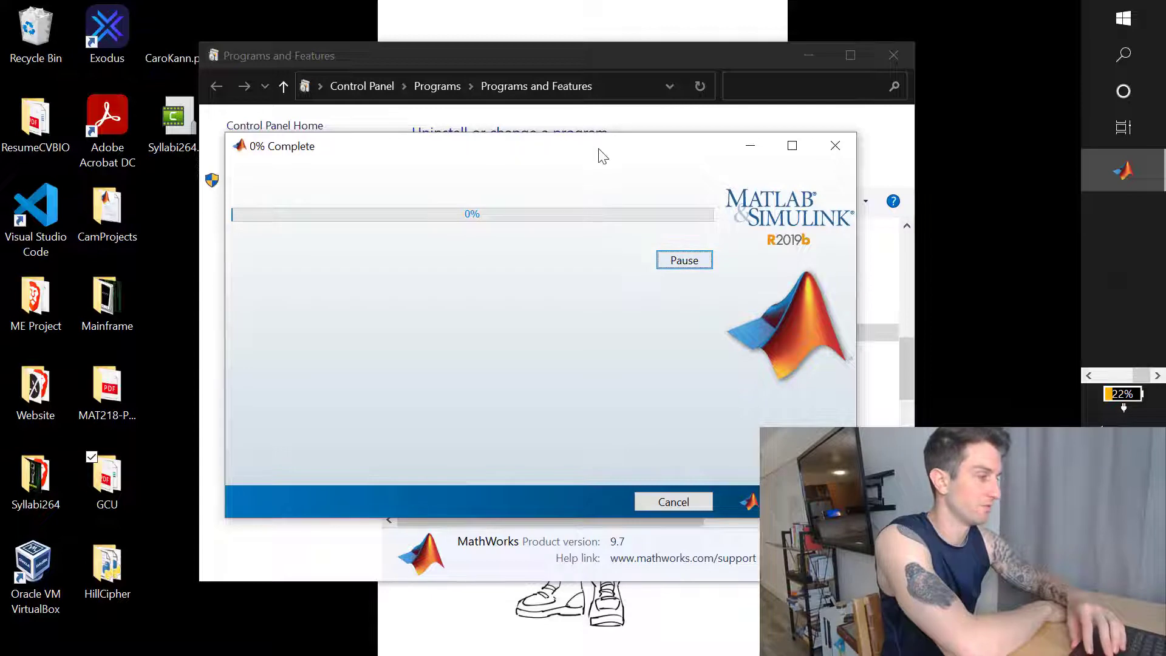
pyautogui.moveTo(598, 151); pyautogui.dragTo(608, 201)
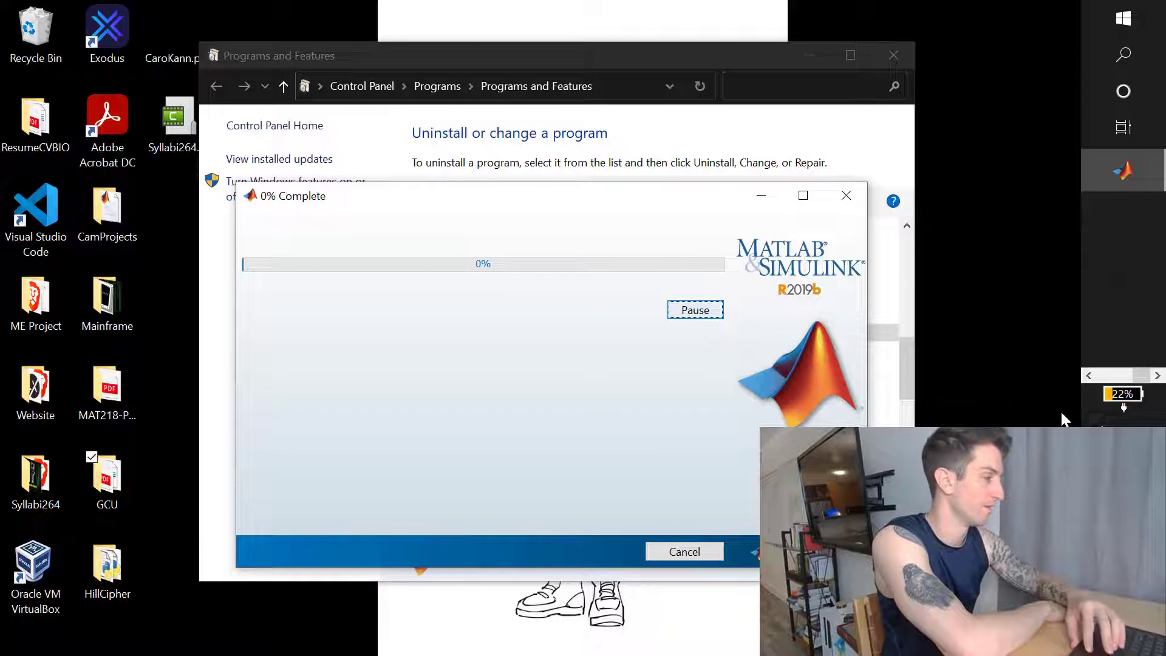
pyautogui.click(1086, 378)
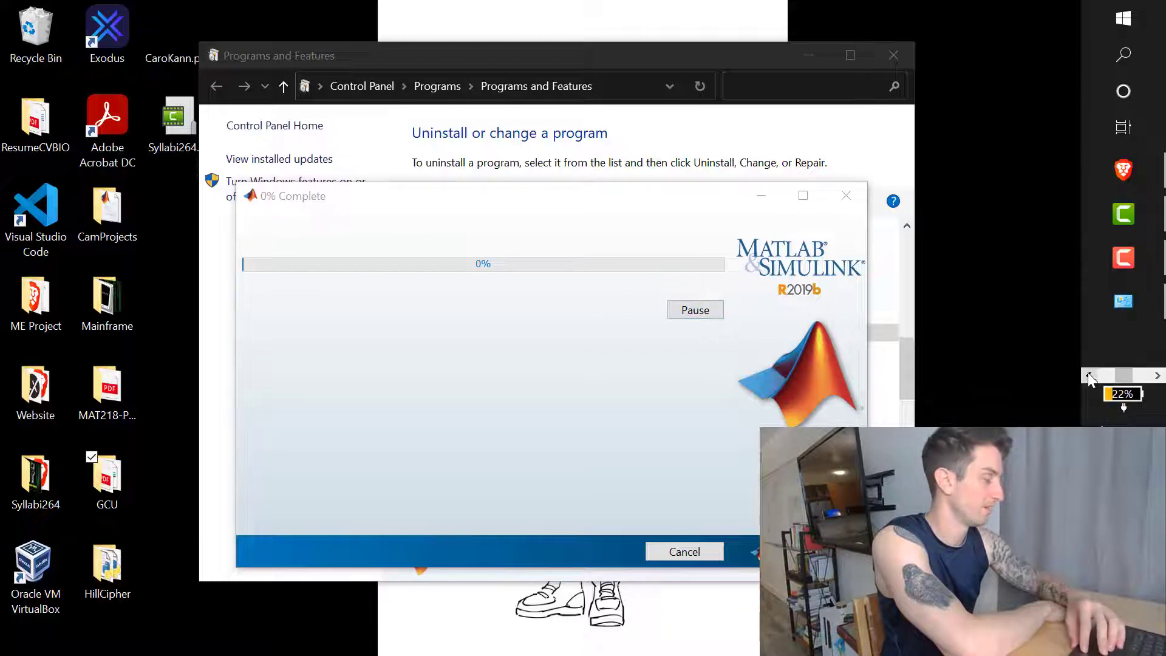
pyautogui.click(1124, 262)
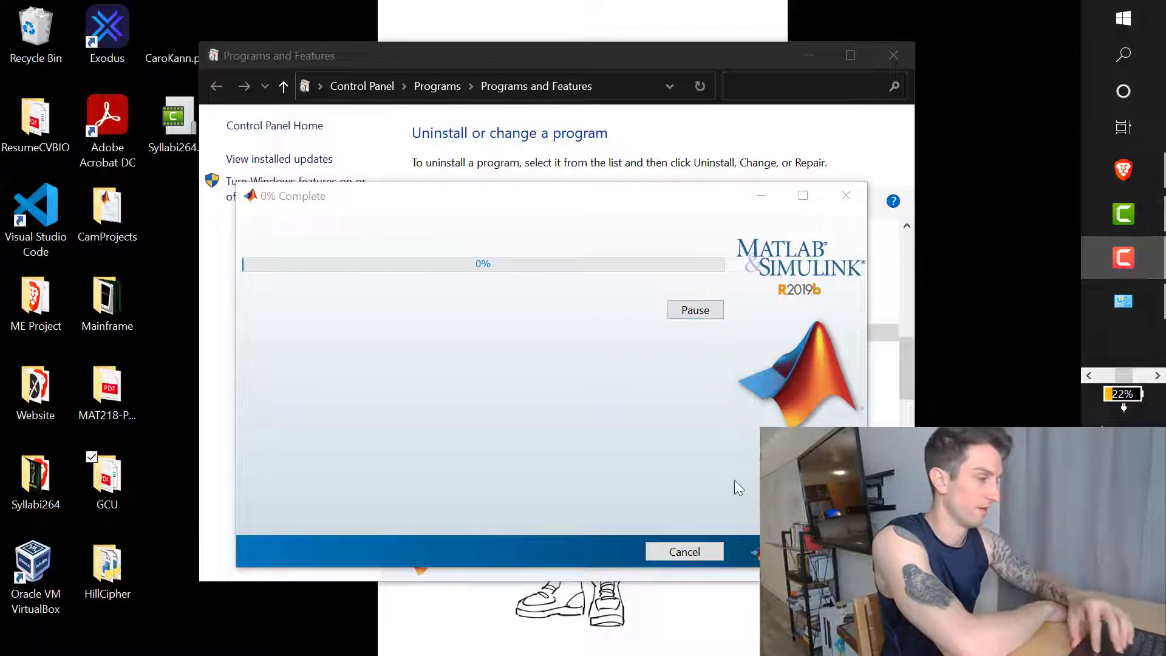